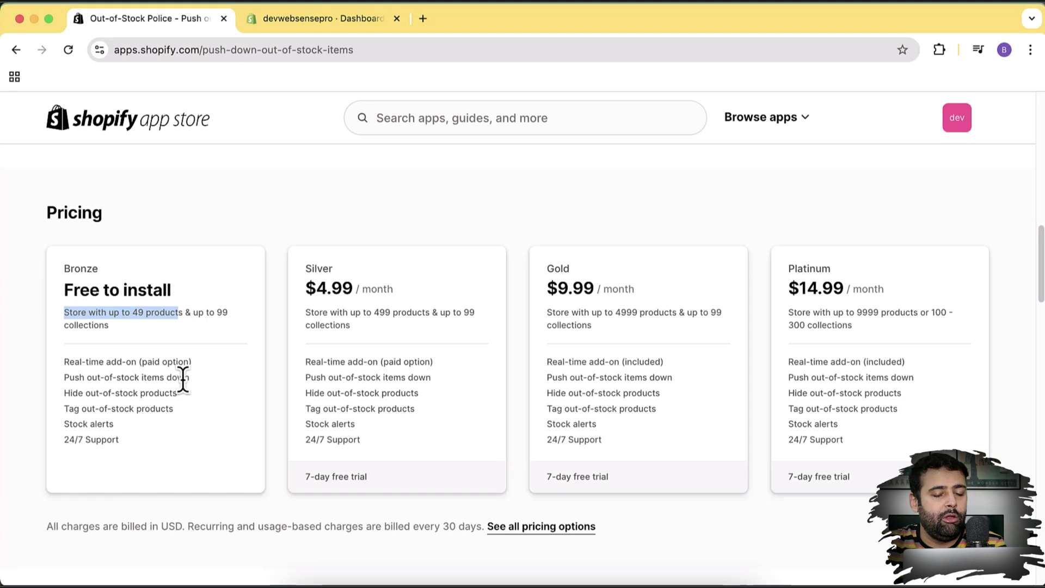
- Review the Bronze plan's included features in the pricing section and the overview of the Out-of-Stock Police listing
drag(118, 445, 81, 447)
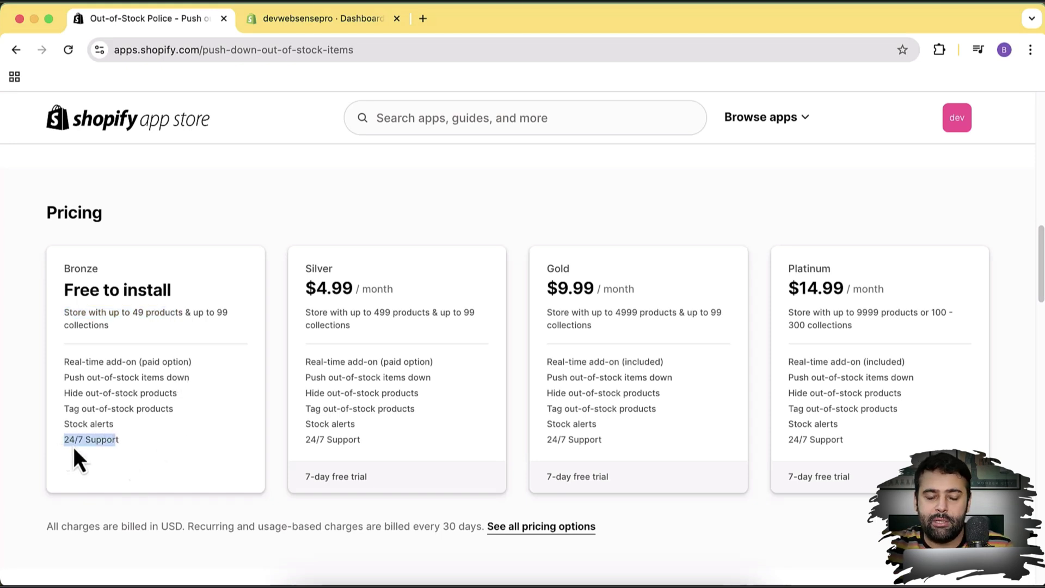
click(73, 445)
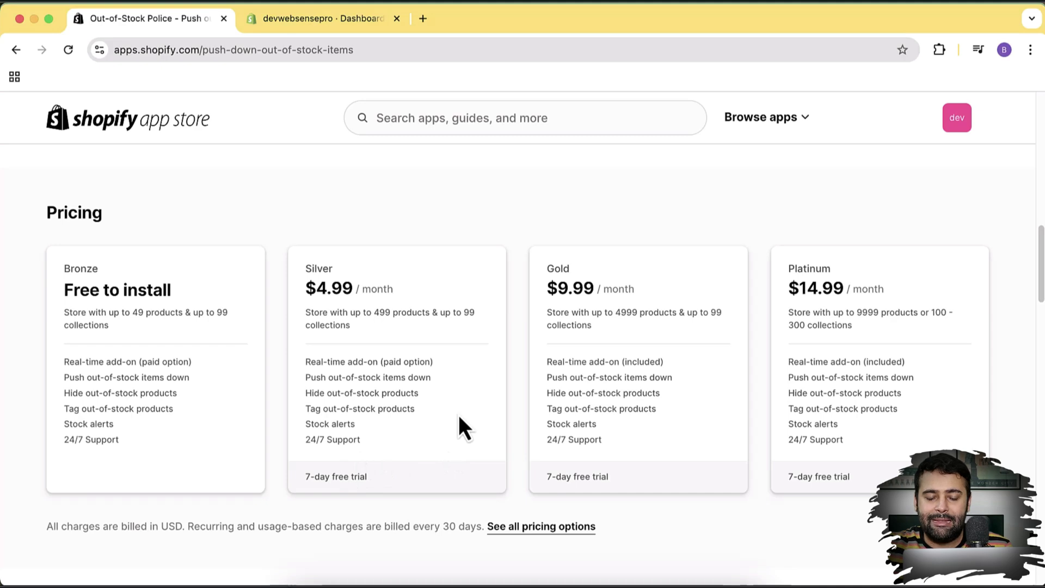
scroll(530, 416, up, 10)
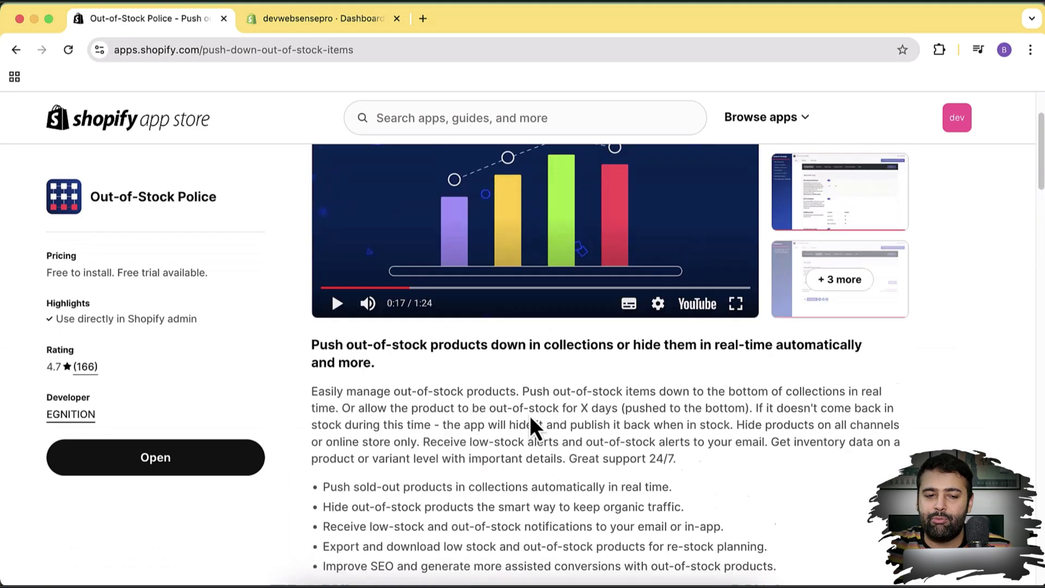
scroll(531, 416, up, 2)
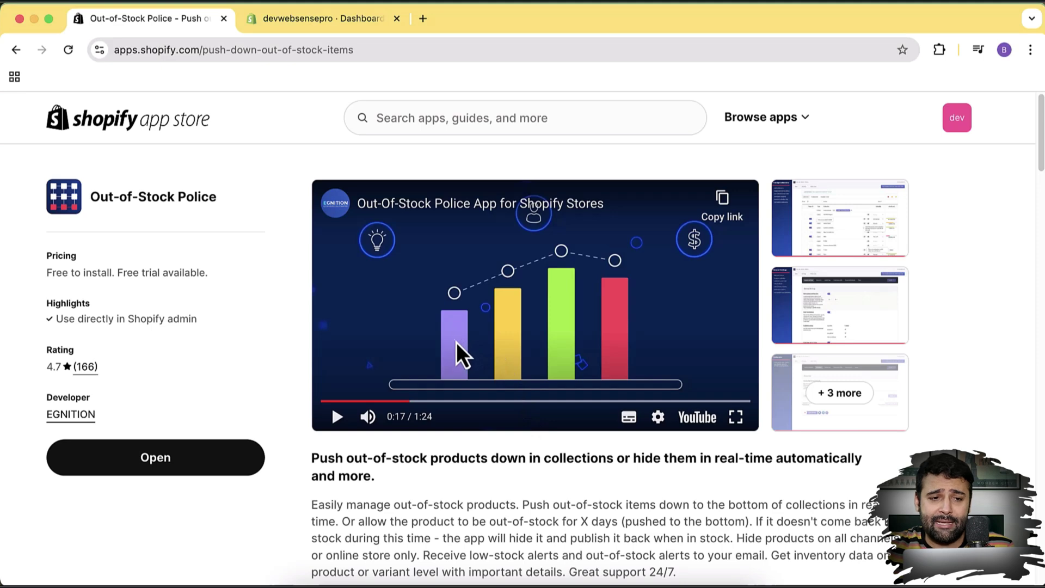
- View the Manage Collections screenshot in the Out-of-Stock Police listing, close it, and return to the app's dashboard in the store admin
click(323, 30)
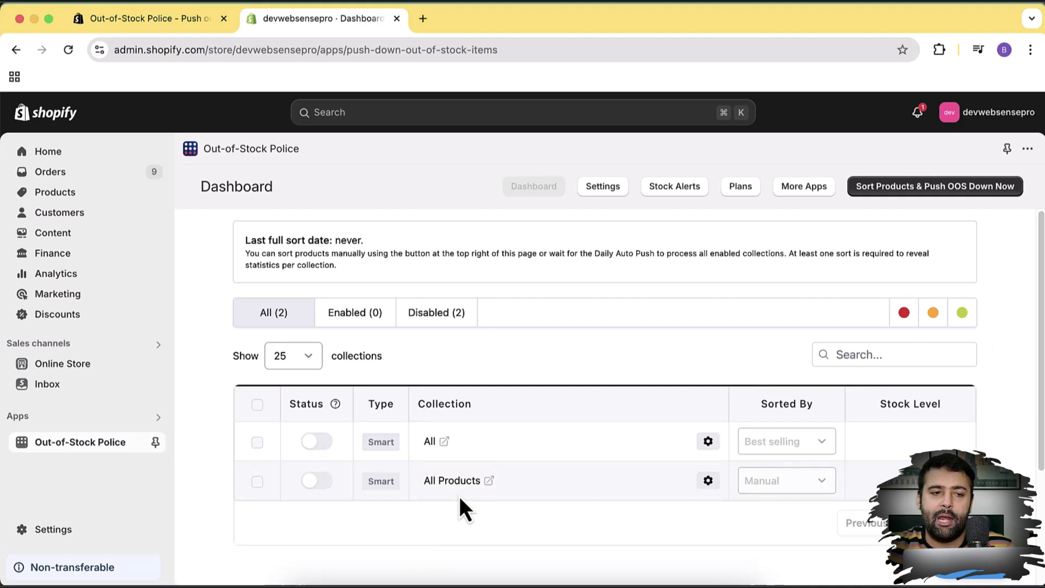
click(140, 22)
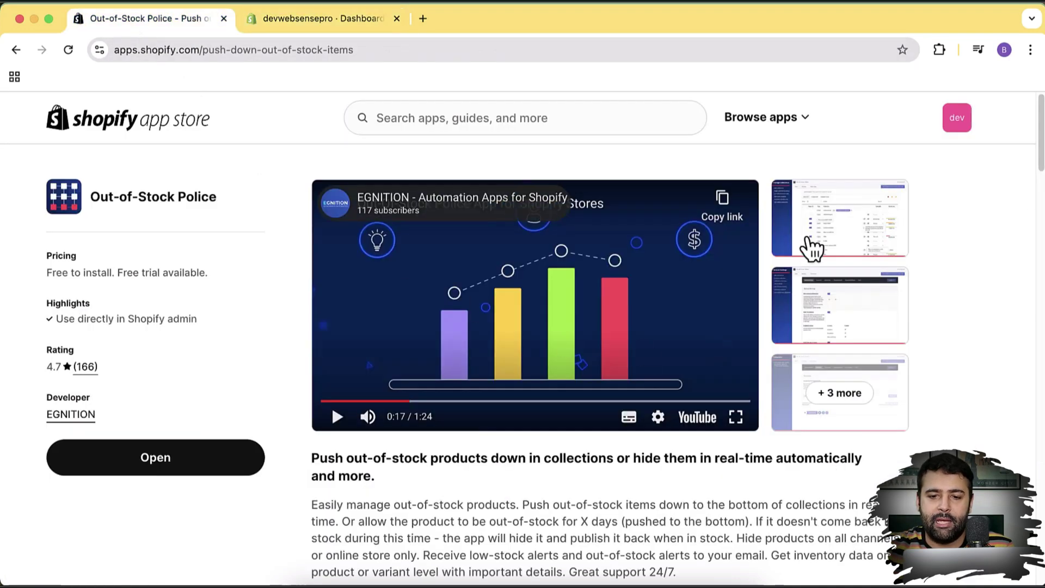
click(812, 247)
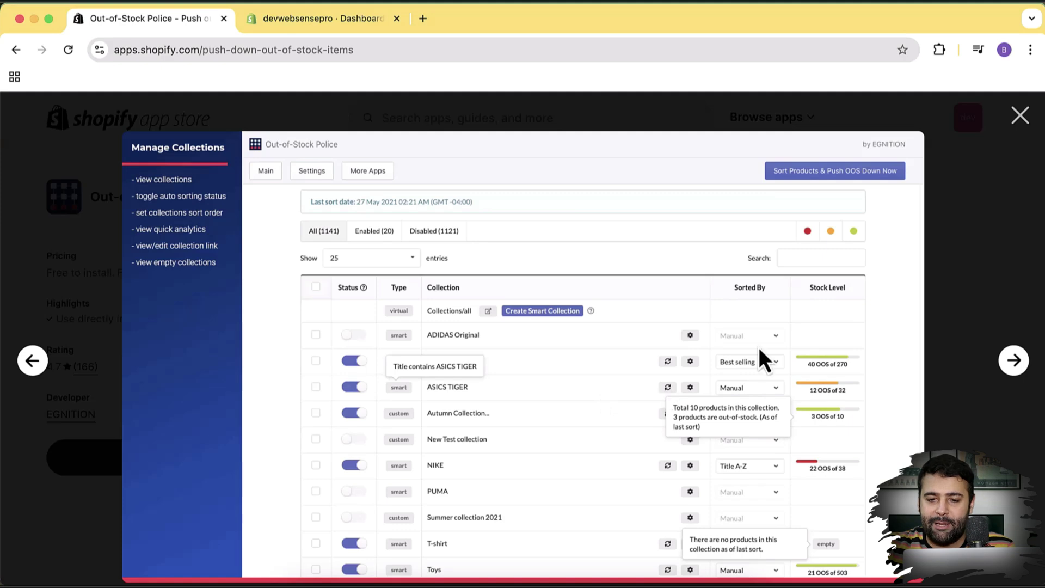
click(1016, 127)
click(319, 21)
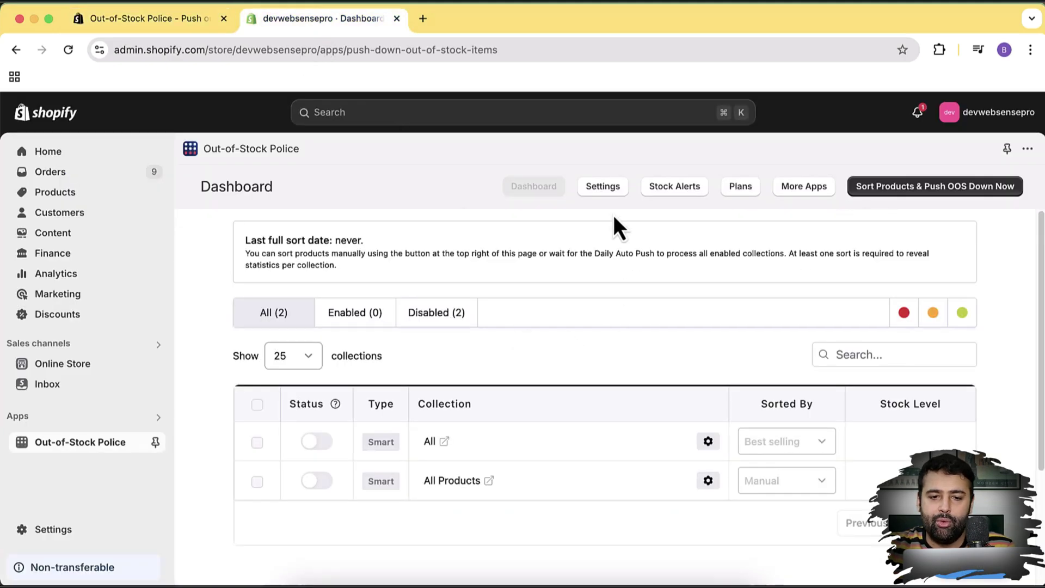
- Open the app's settings and examine the Daily Automated Push/Sort schedule, its timezone and the Real-Time Updates option
click(604, 189)
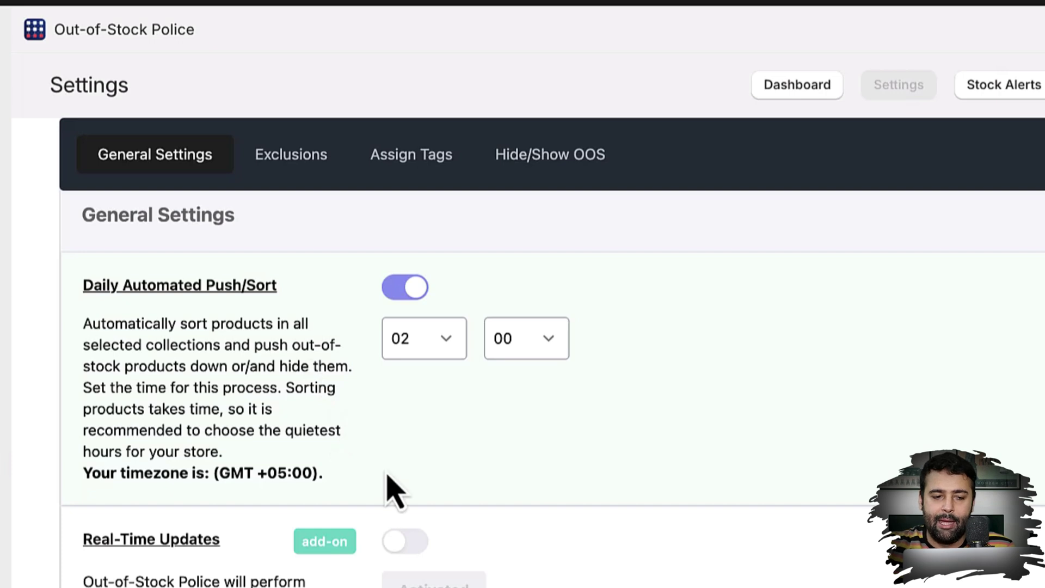
drag(212, 472, 326, 478)
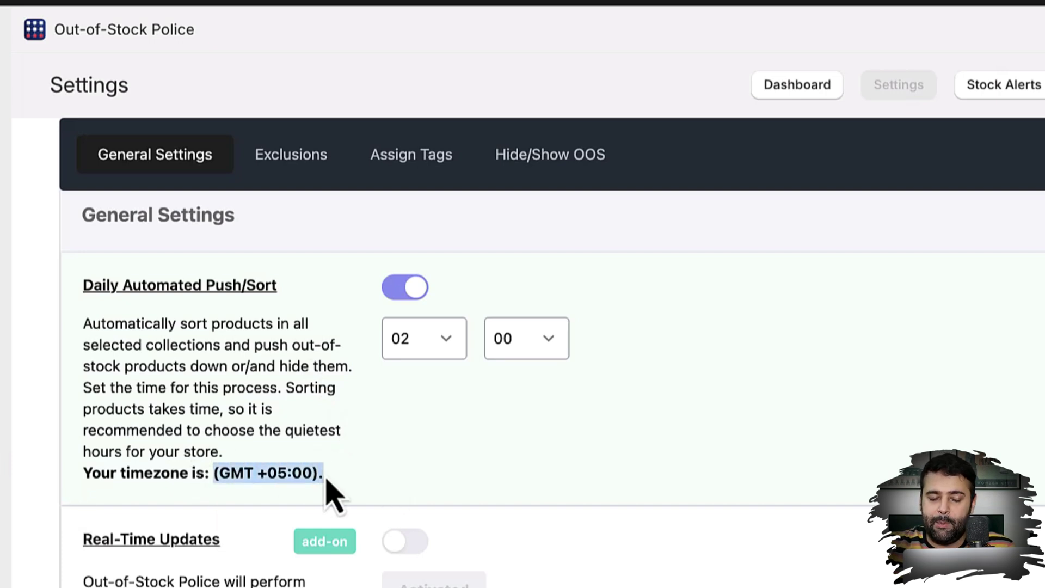
click(452, 461)
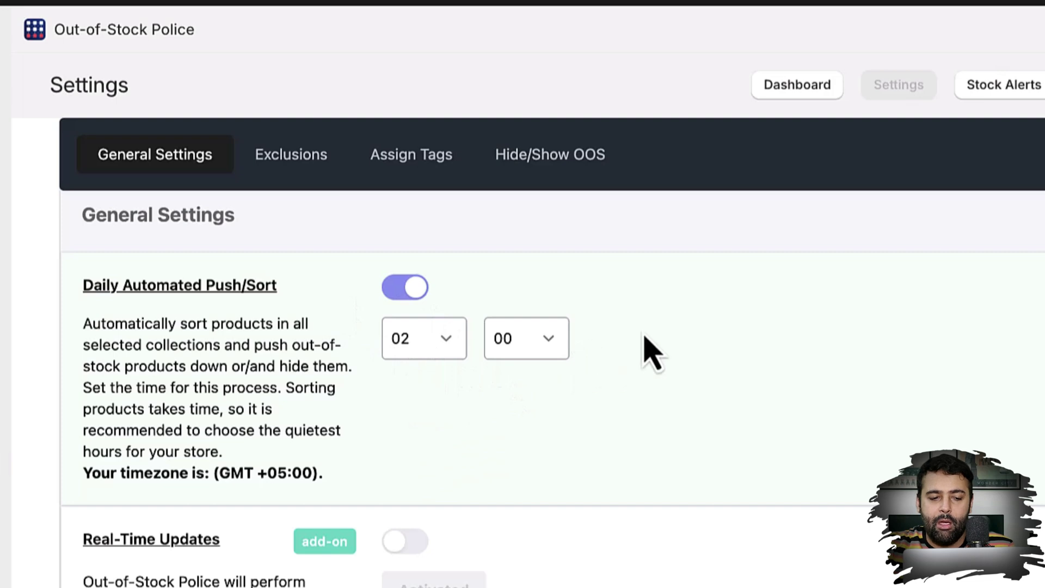
scroll(643, 338, down, 3)
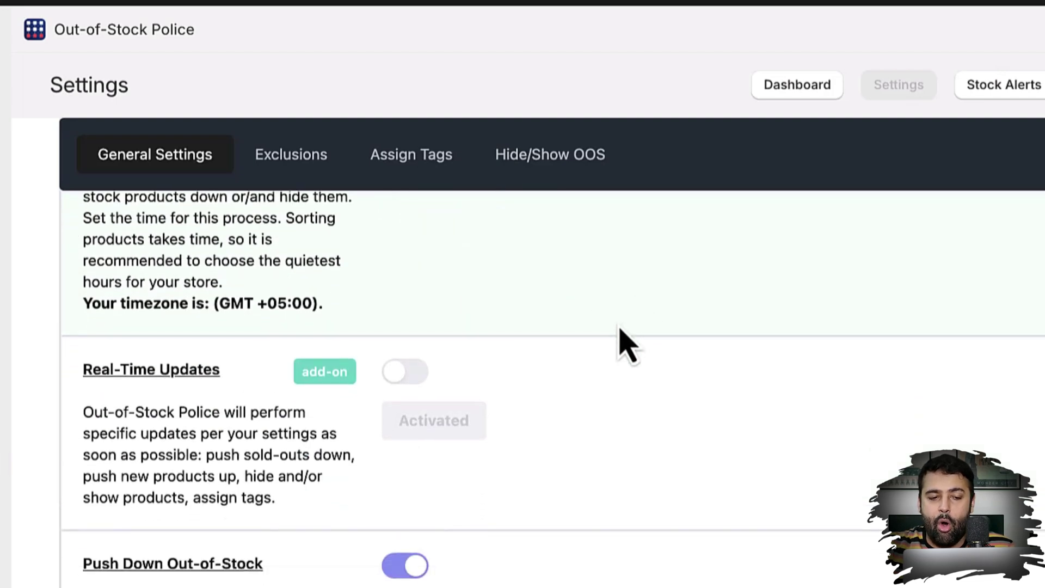
scroll(625, 347, up, 3)
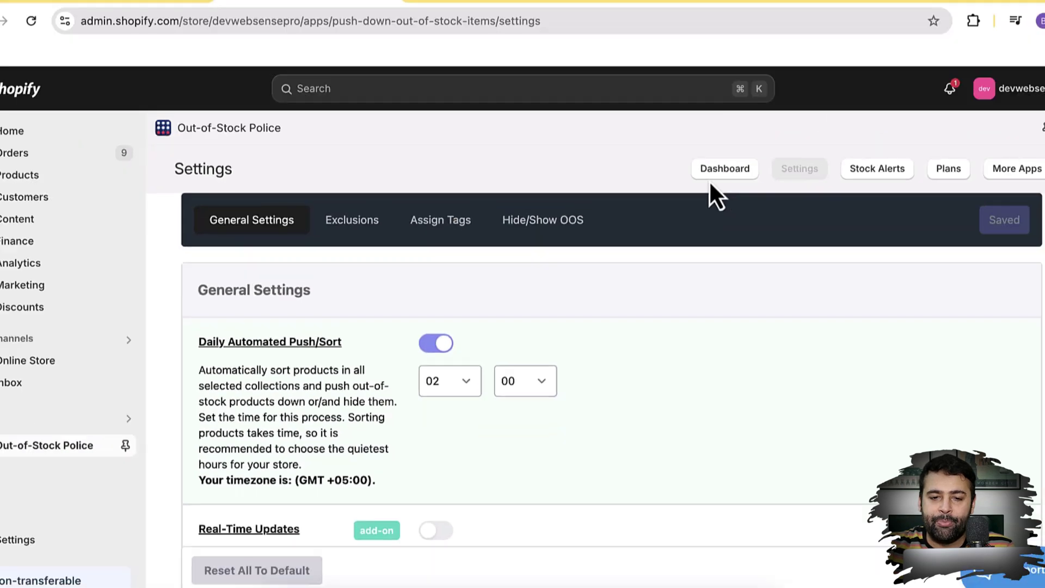
- Return to the app's dashboard and enable the All Products collection, accepting the collection status change
click(798, 84)
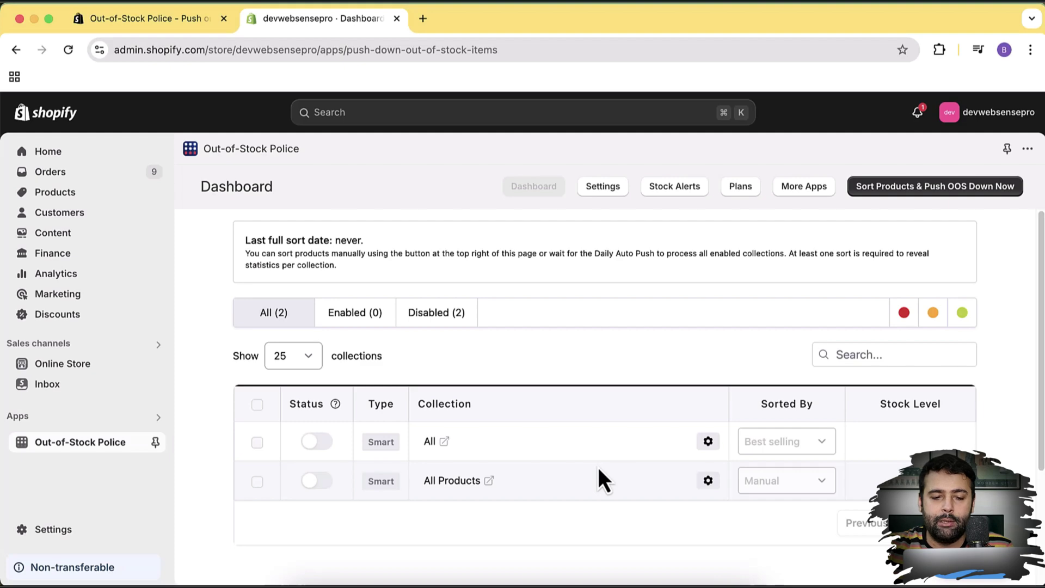
click(316, 481)
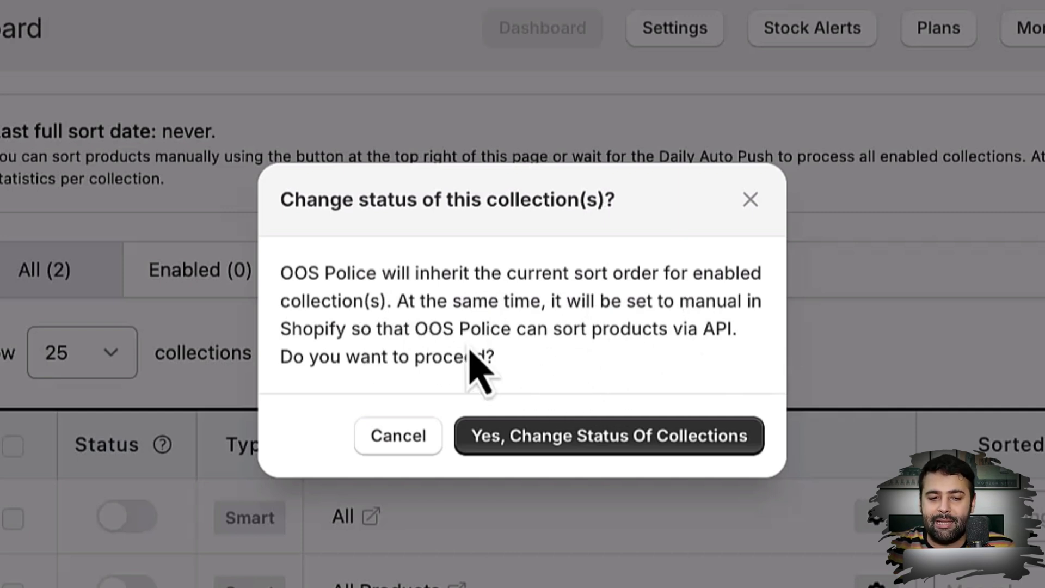
click(525, 449)
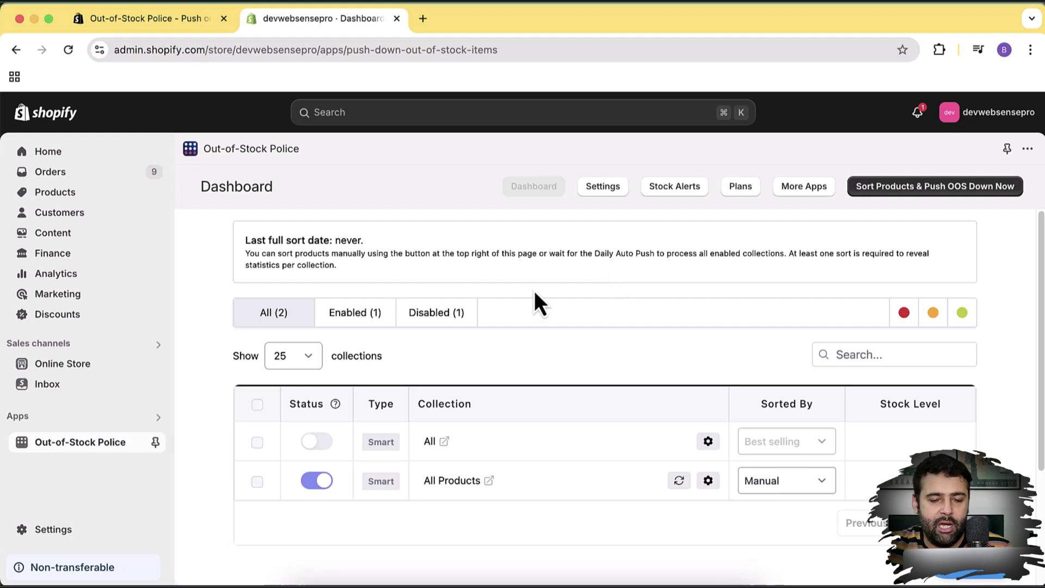
- Reopen the app's general settings and examine the Real-Time Updates and Push Down Out-of-Stock options, including the days value
click(607, 193)
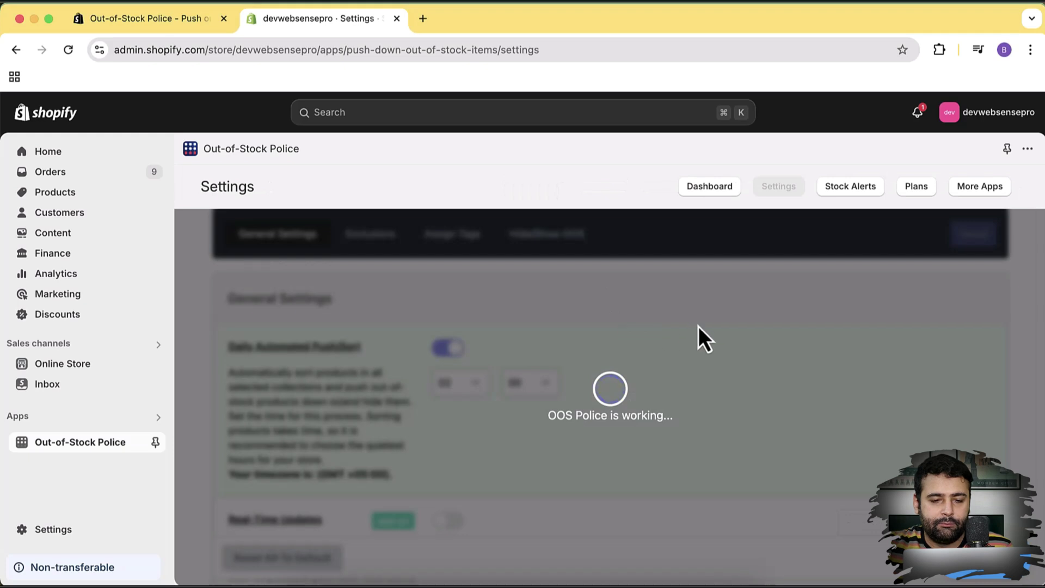
scroll(653, 359, down, 2)
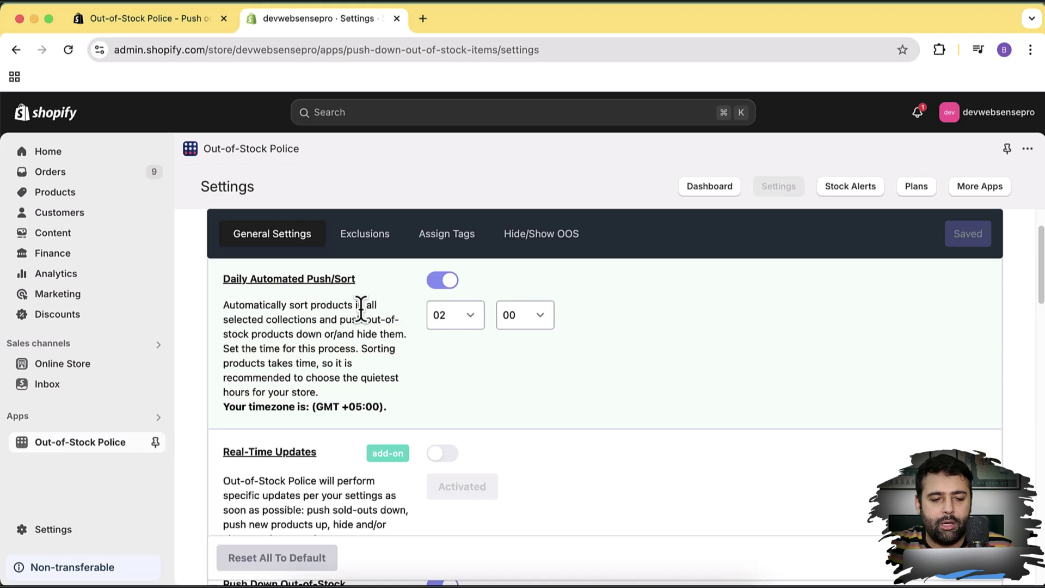
scroll(707, 354, down, 2)
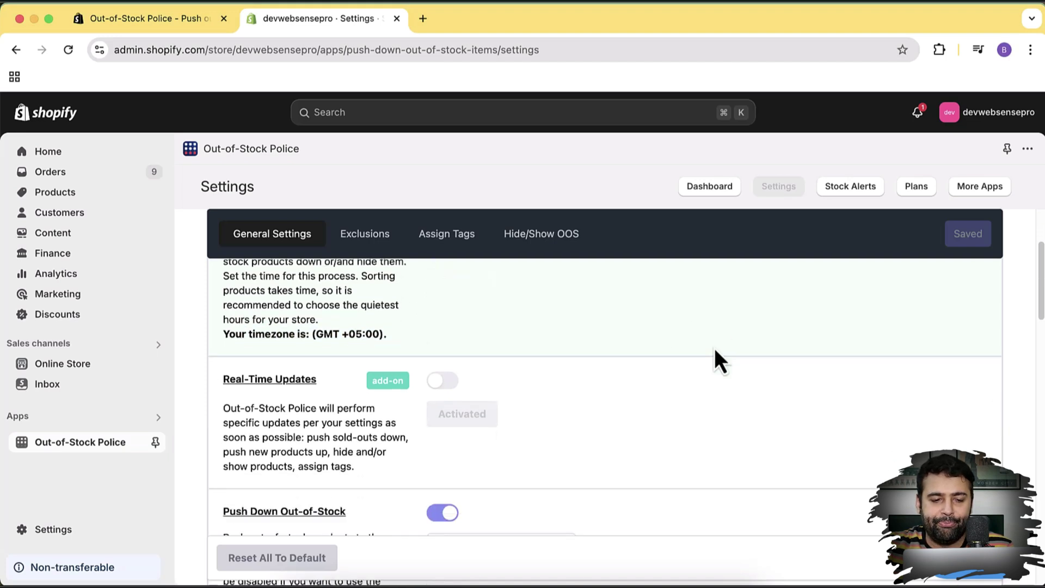
scroll(715, 351, down, 2)
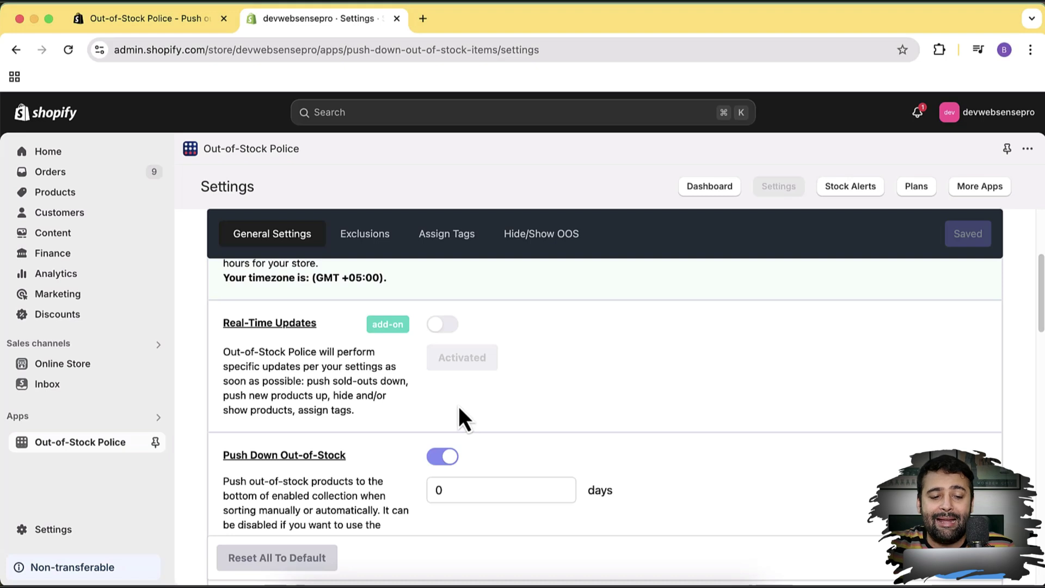
scroll(622, 369, down, 3)
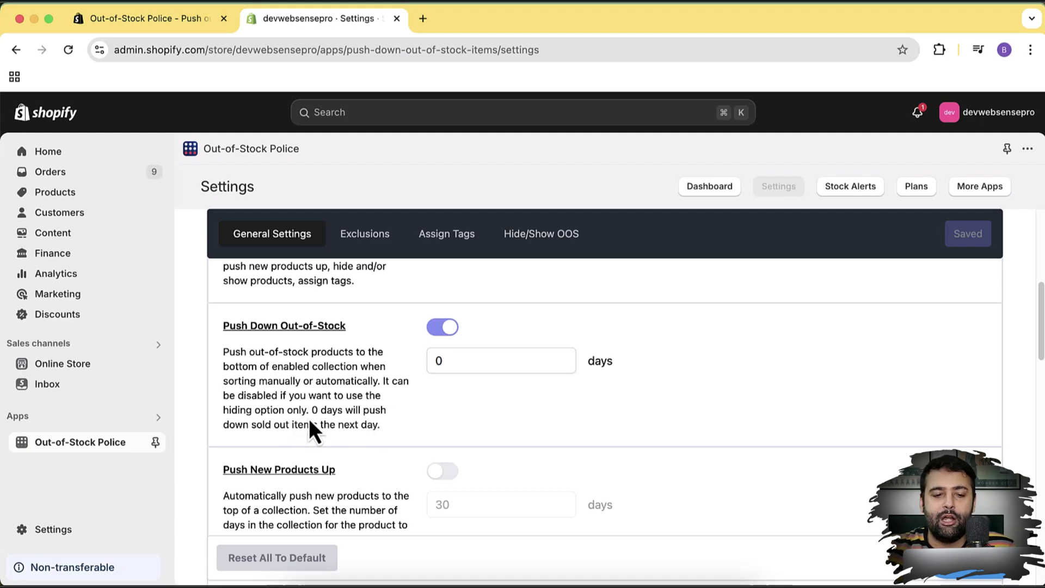
click(459, 361)
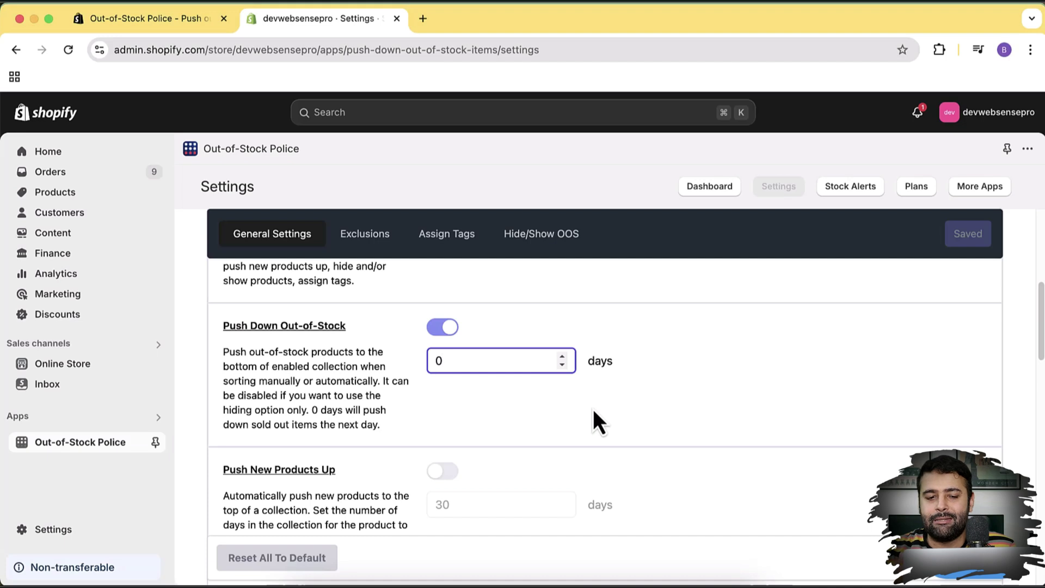
- Enable the Push New Products Up option in the general settings
scroll(599, 397, down, 2)
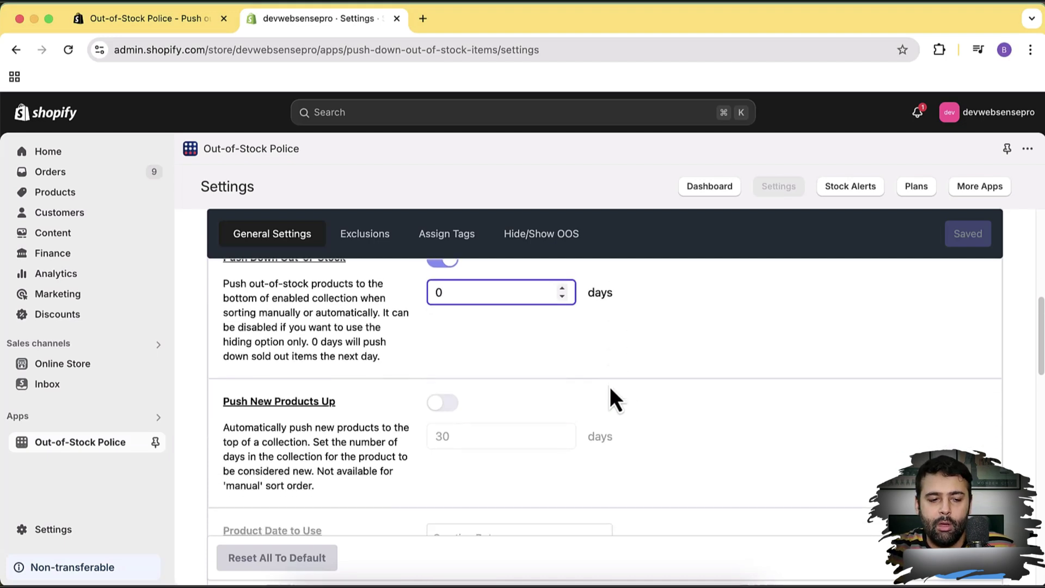
scroll(258, 422, down, 1)
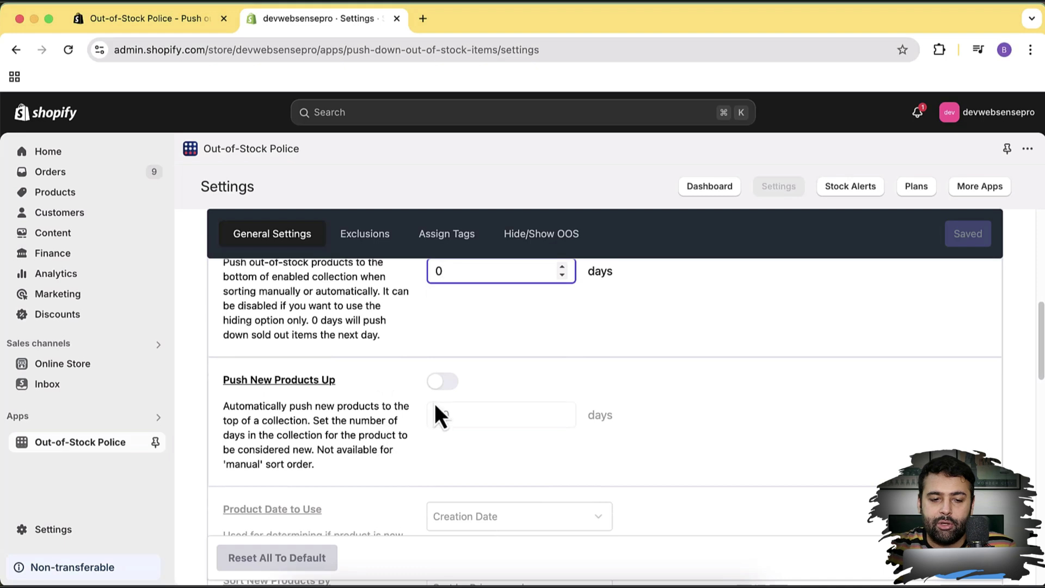
click(442, 382)
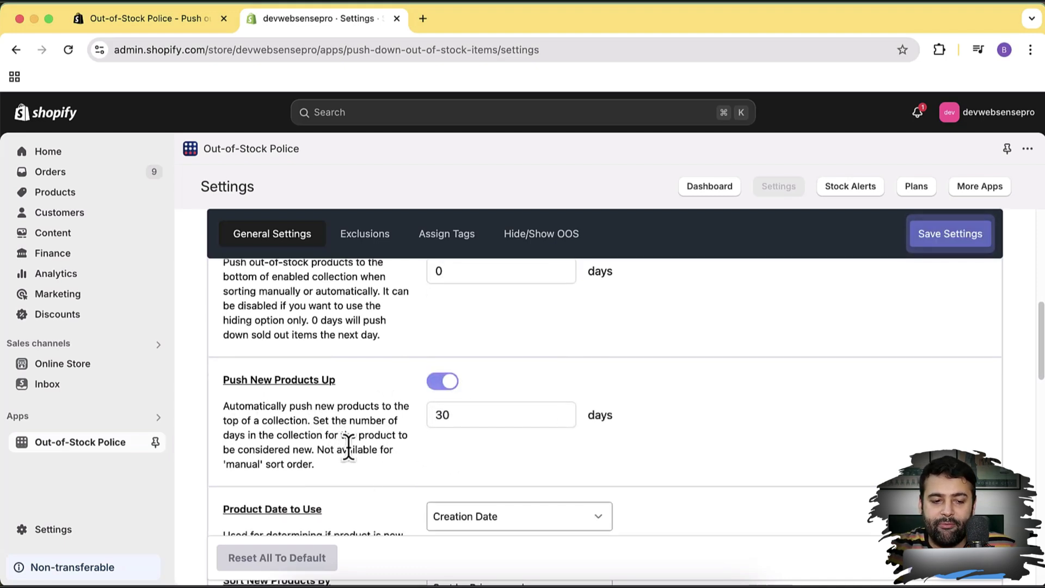
- Examine the day threshold for Push New Products Up and the Product Date to Use and Sort New Products By settings below it
scroll(364, 416, down, 1)
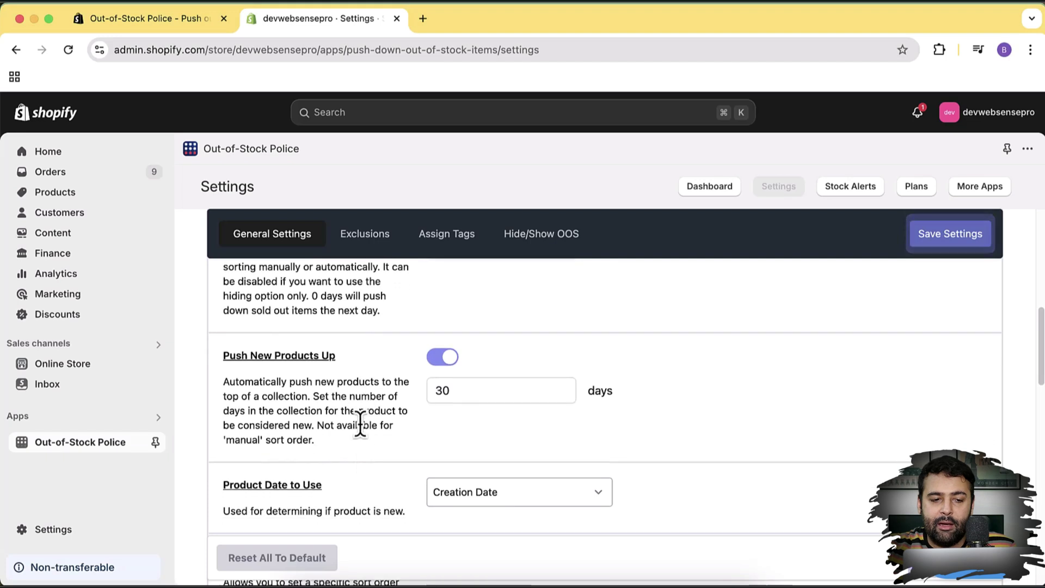
scroll(288, 393, down, 3)
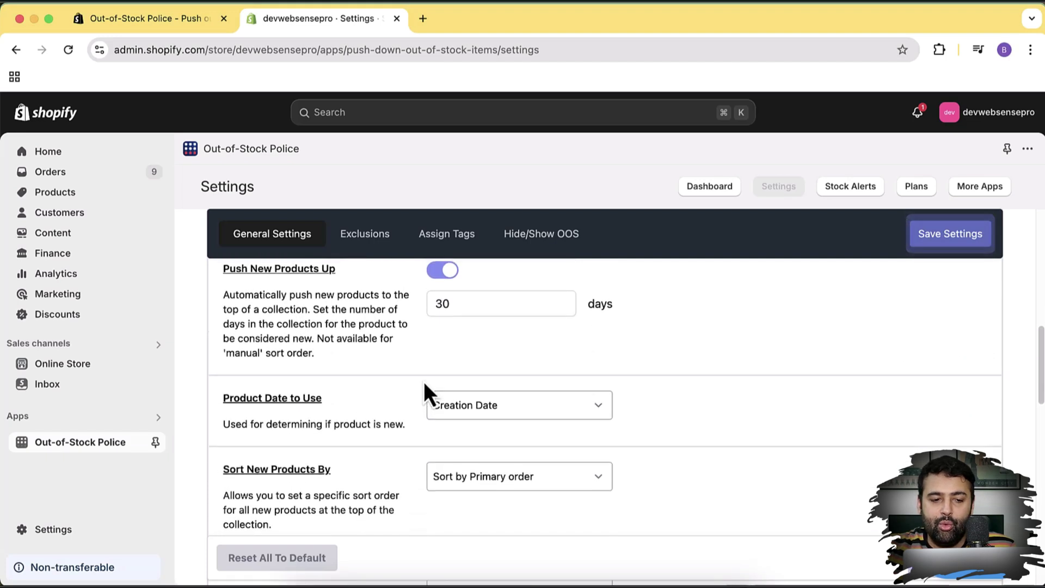
scroll(430, 375, up, 1)
double_click(460, 327)
click(555, 369)
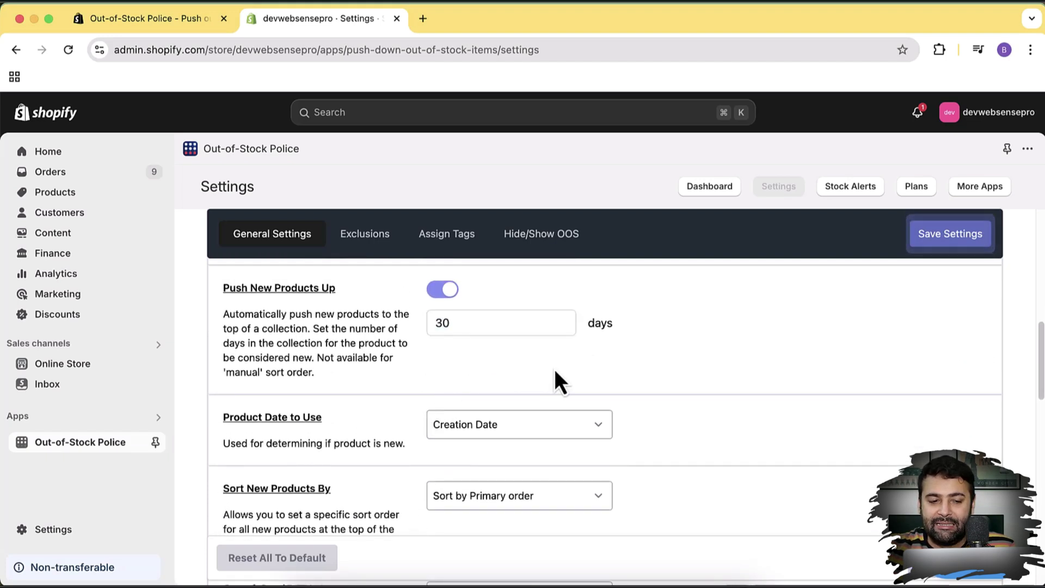
scroll(623, 346, down, 1)
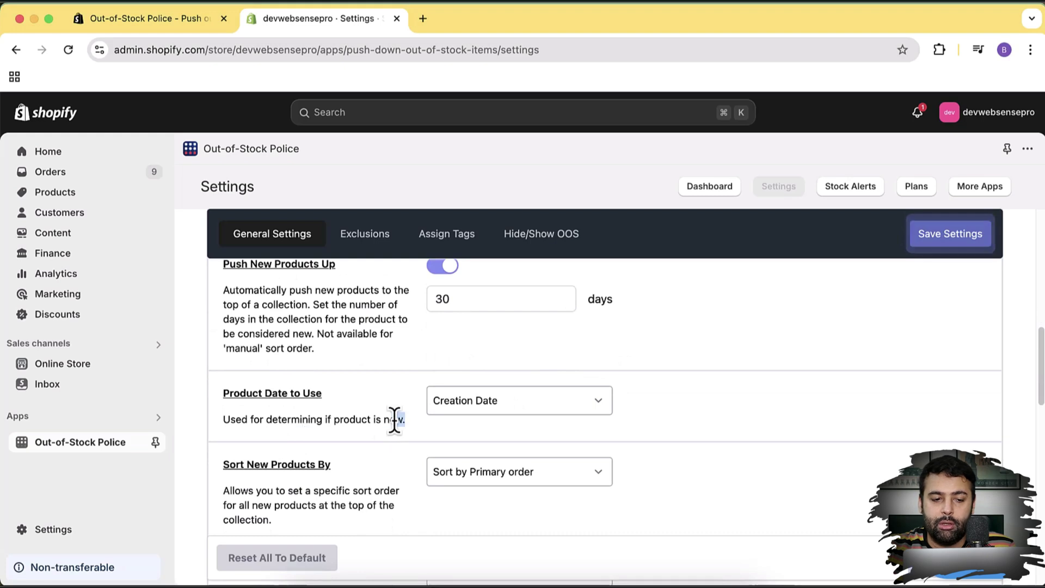
scroll(349, 413, up, 1)
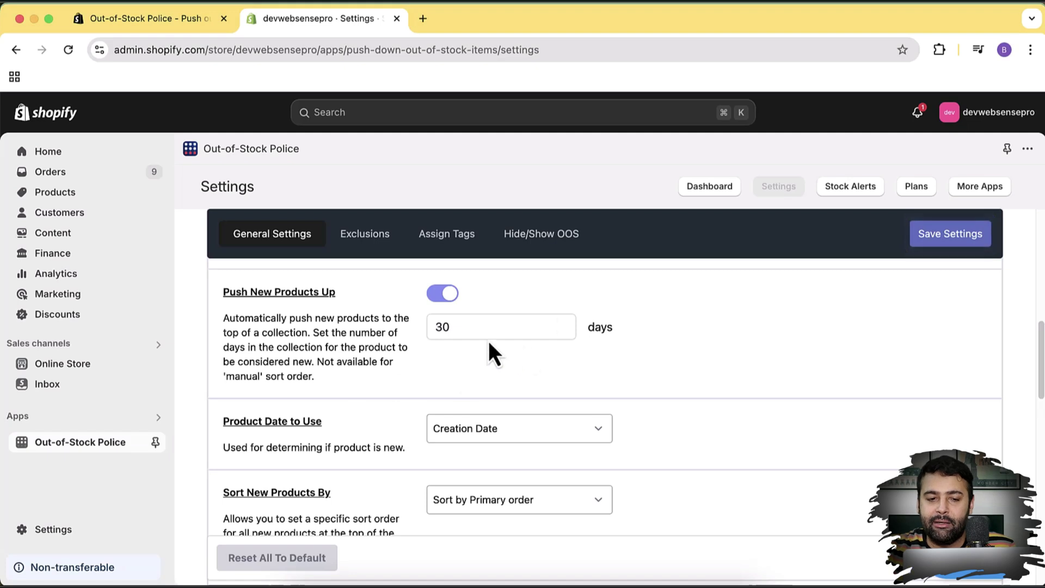
double_click(446, 333)
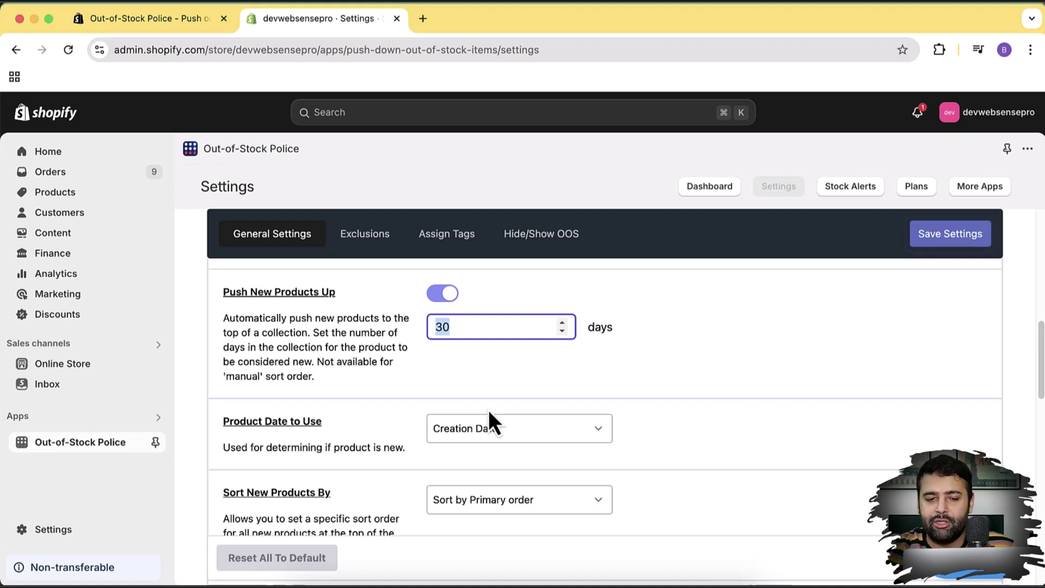
scroll(596, 361, down, 1)
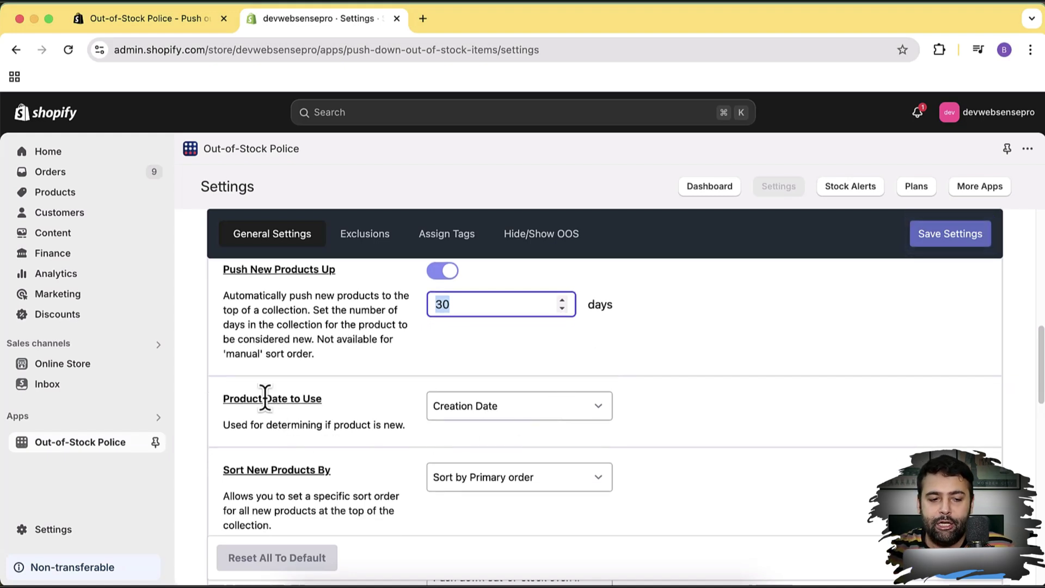
- Examine the options available for the Product Date to Use setting without changing the selection
click(517, 413)
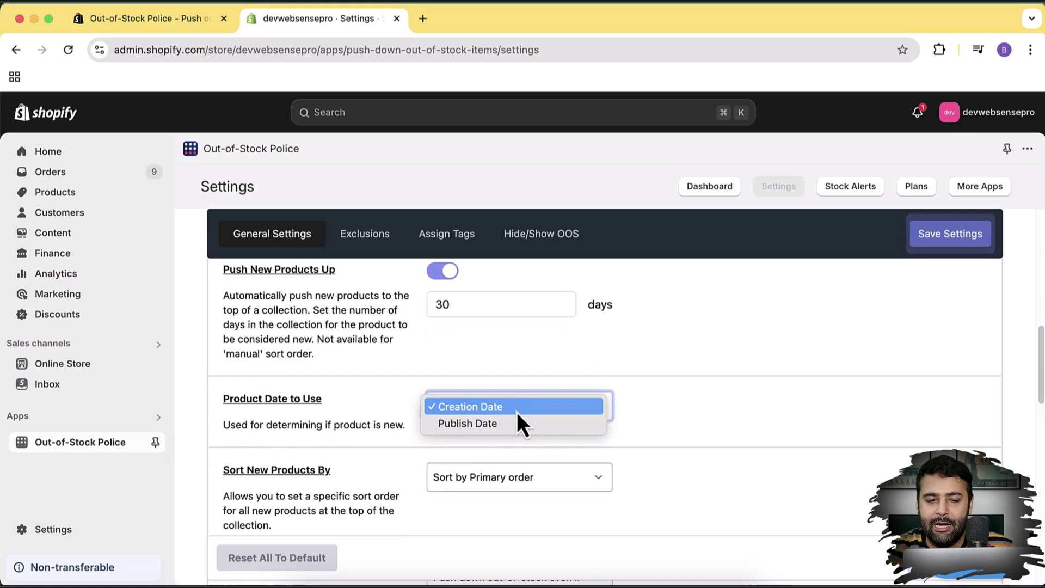
click(671, 412)
click(558, 416)
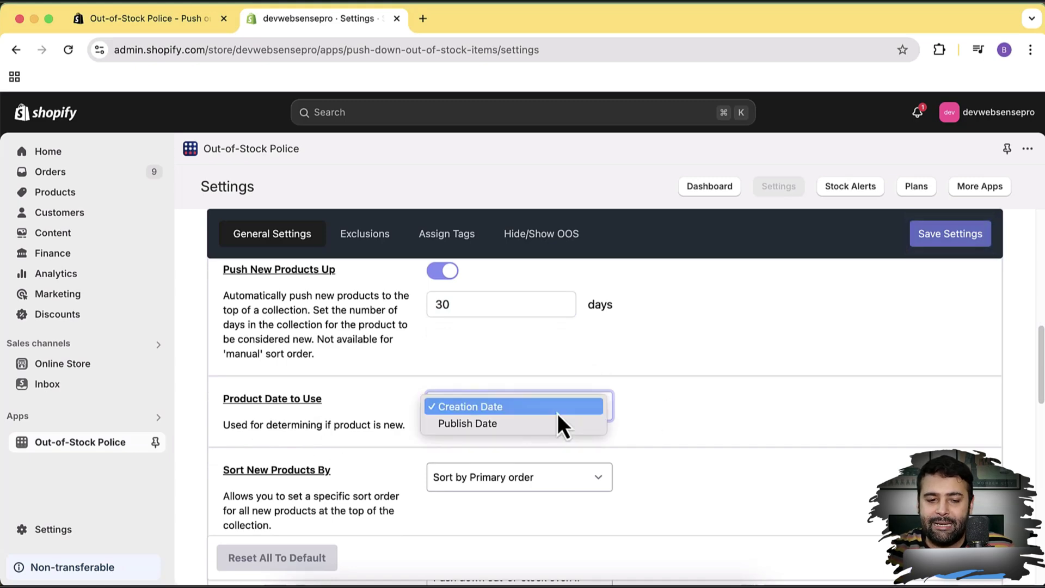
click(674, 417)
click(584, 406)
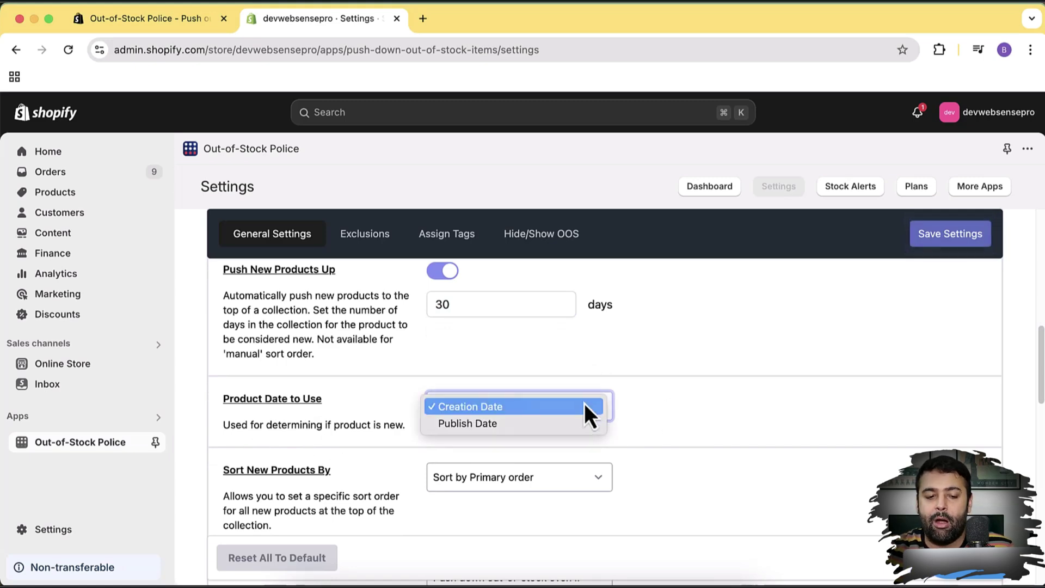
click(724, 415)
- Examine the choices offered for the Out-of-Stock vs New and Backorders settings, leaving both selections as they are
scroll(708, 397, down, 3)
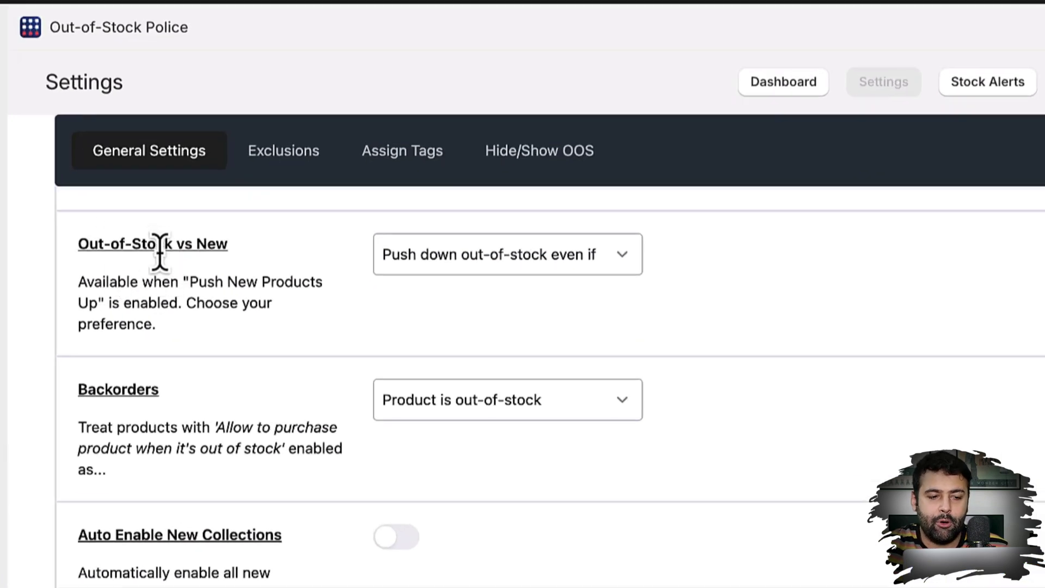
click(535, 265)
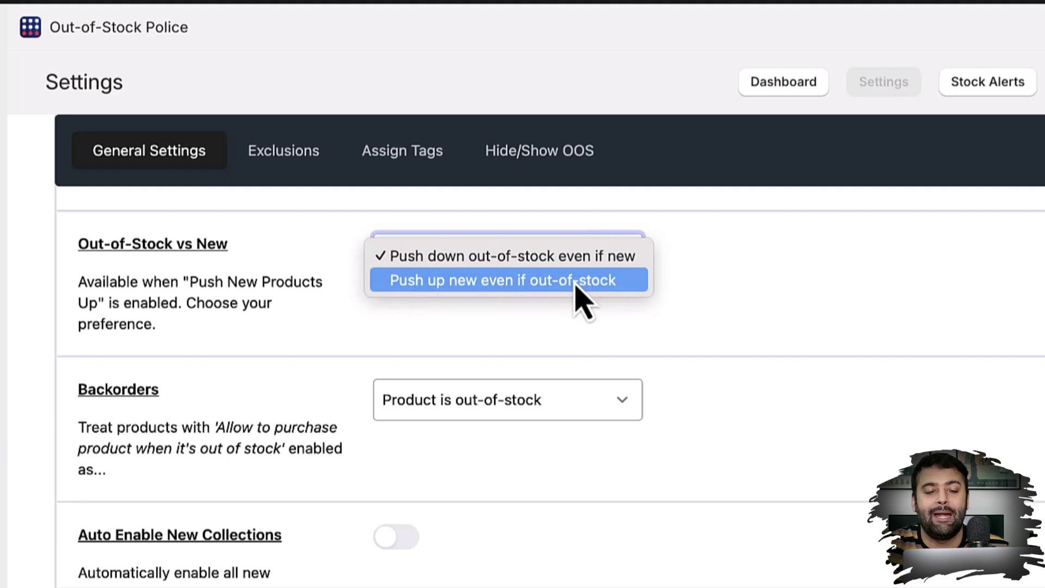
click(653, 337)
scroll(756, 305, down, 3)
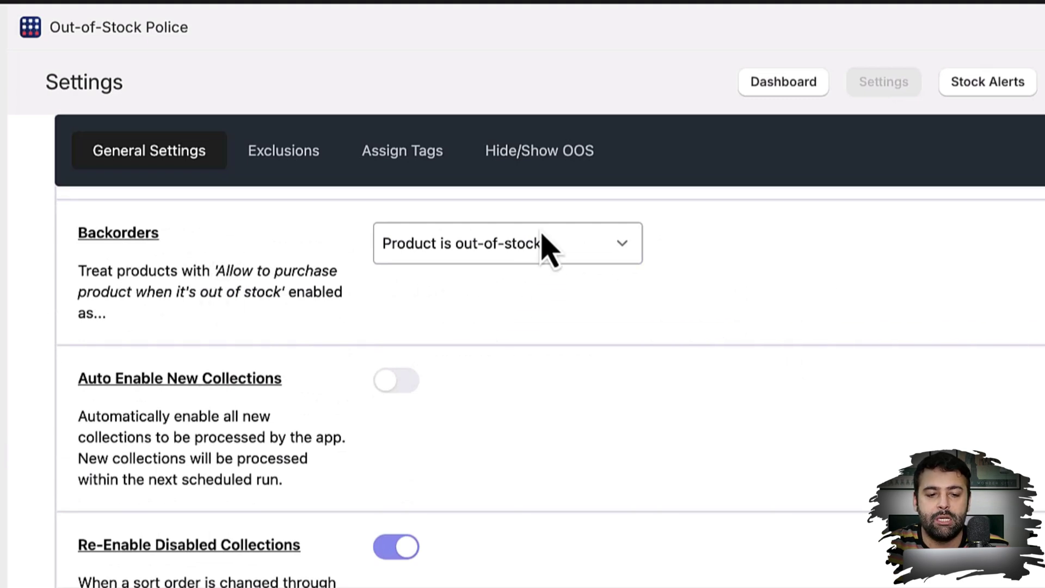
click(617, 261)
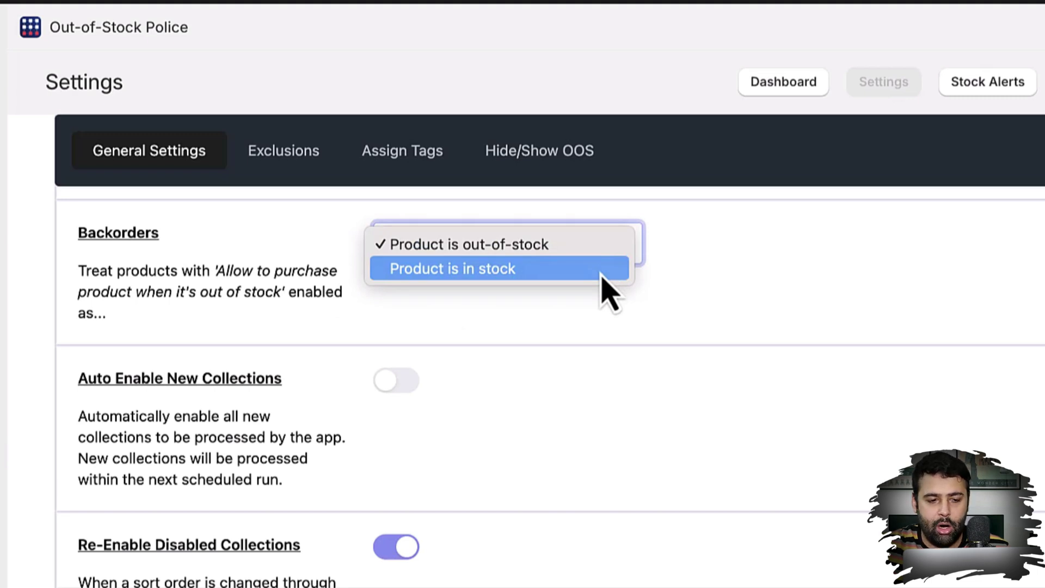
click(637, 345)
- Open the app's dashboard in a new tab, and view the Manage Collections screenshot in its app store listing
scroll(380, 361, down, 1)
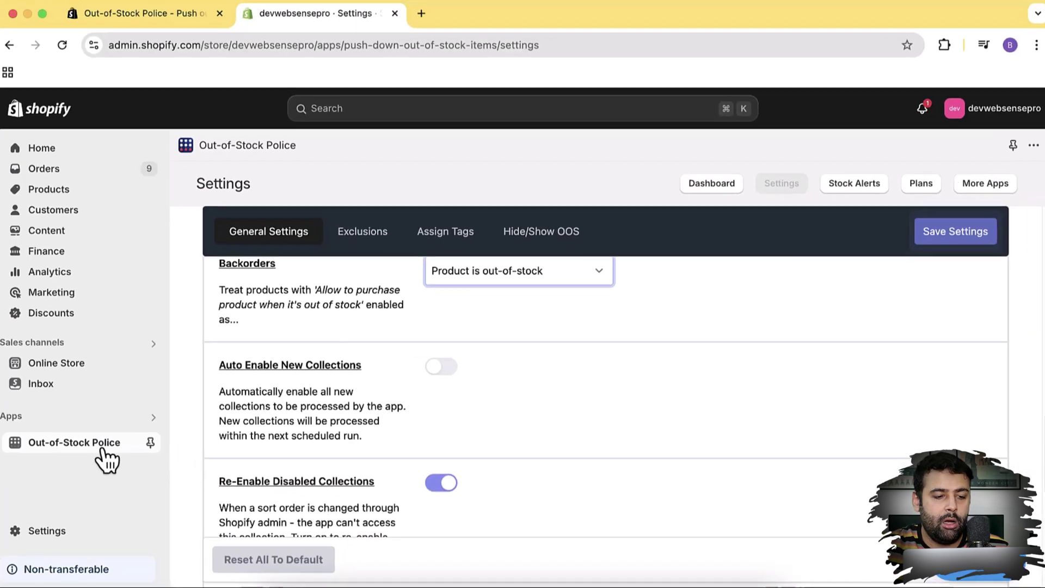
right_click(103, 449)
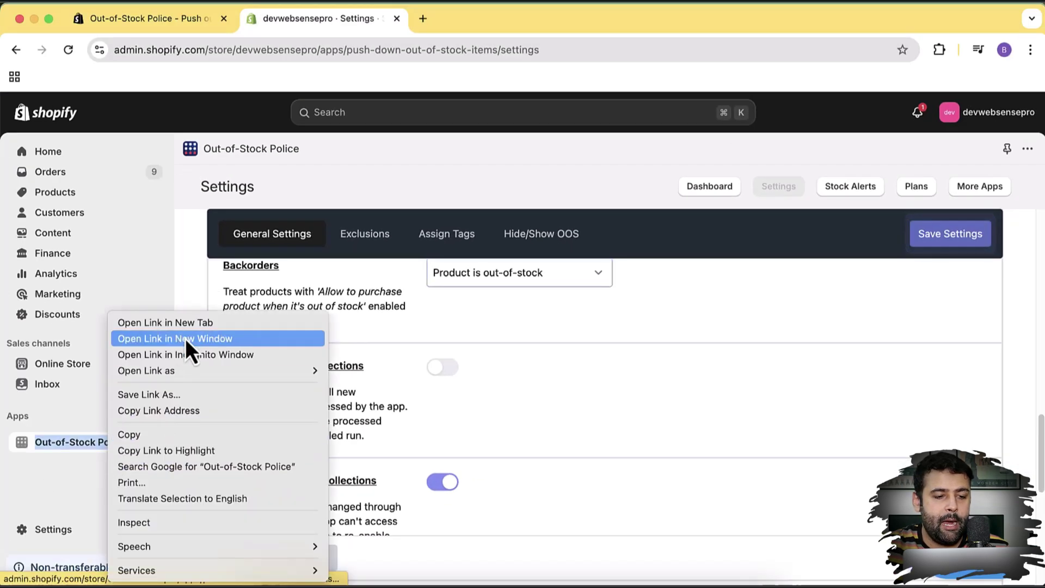
click(183, 330)
click(478, 18)
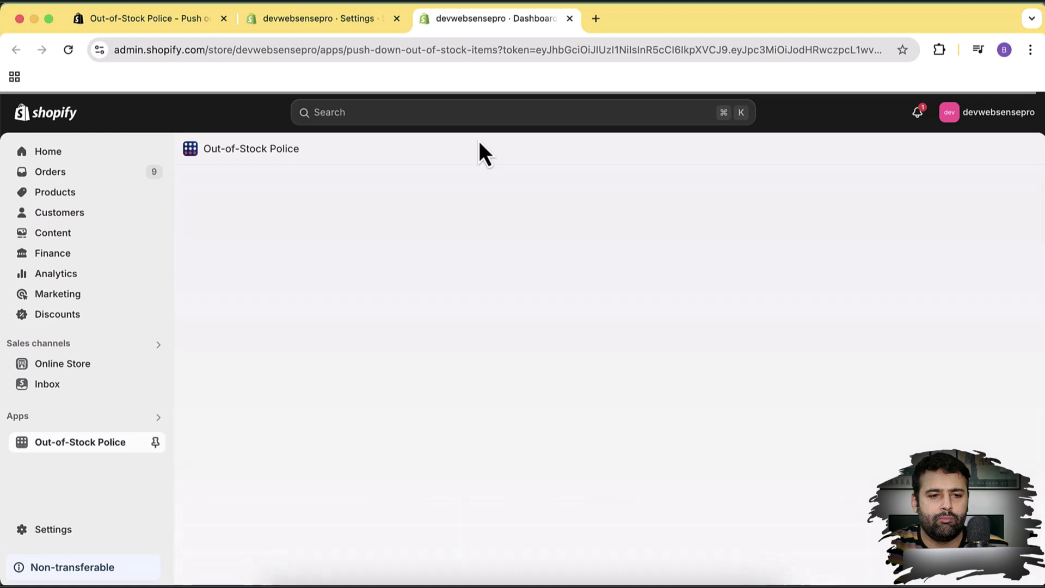
click(167, 24)
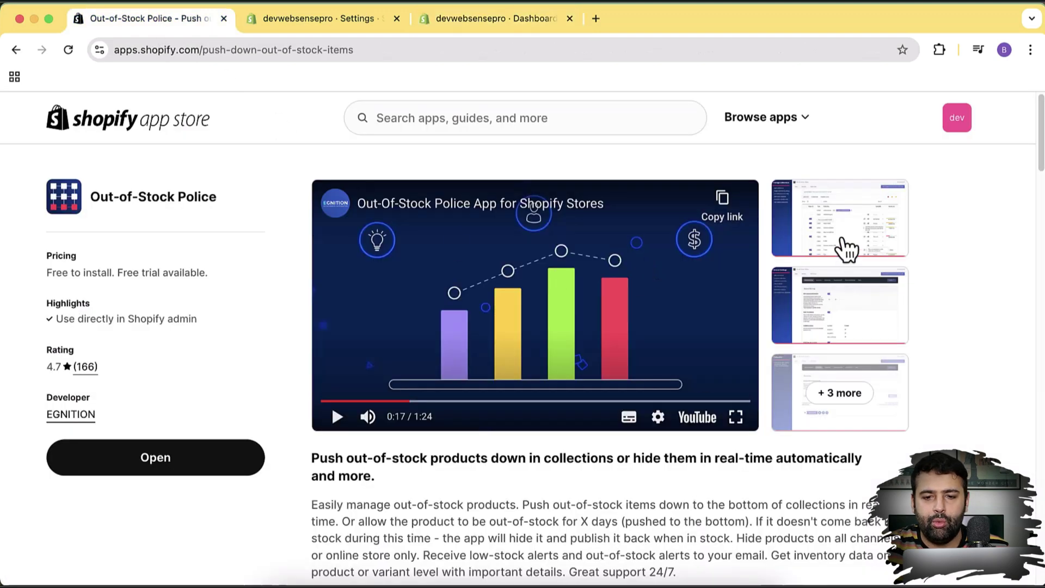
click(845, 247)
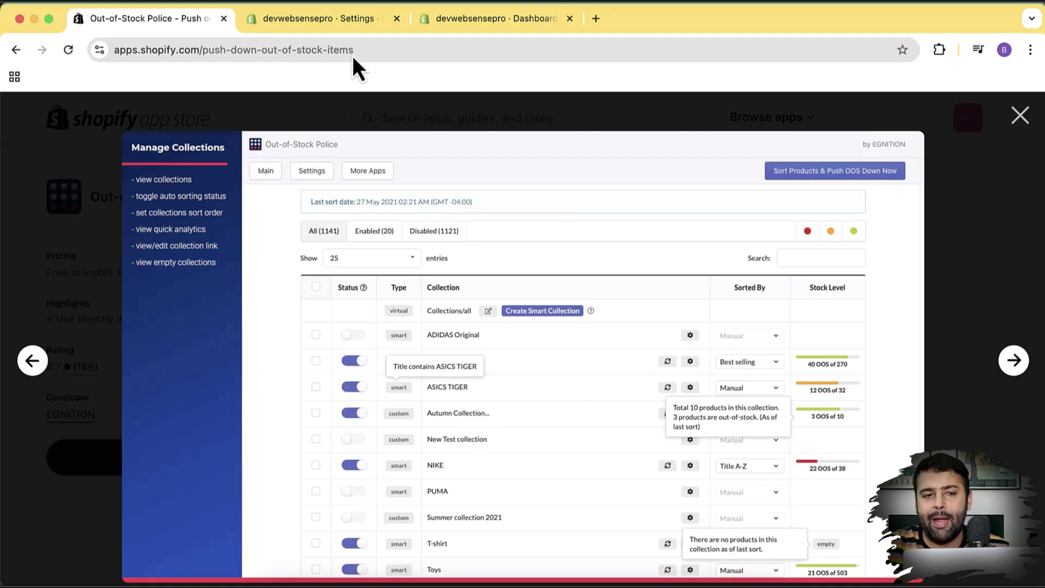
- Return to the app's general settings and examine Auto Enable New Collections and the remaining options down to Enabled Locations
click(321, 18)
scroll(632, 397, down, 1)
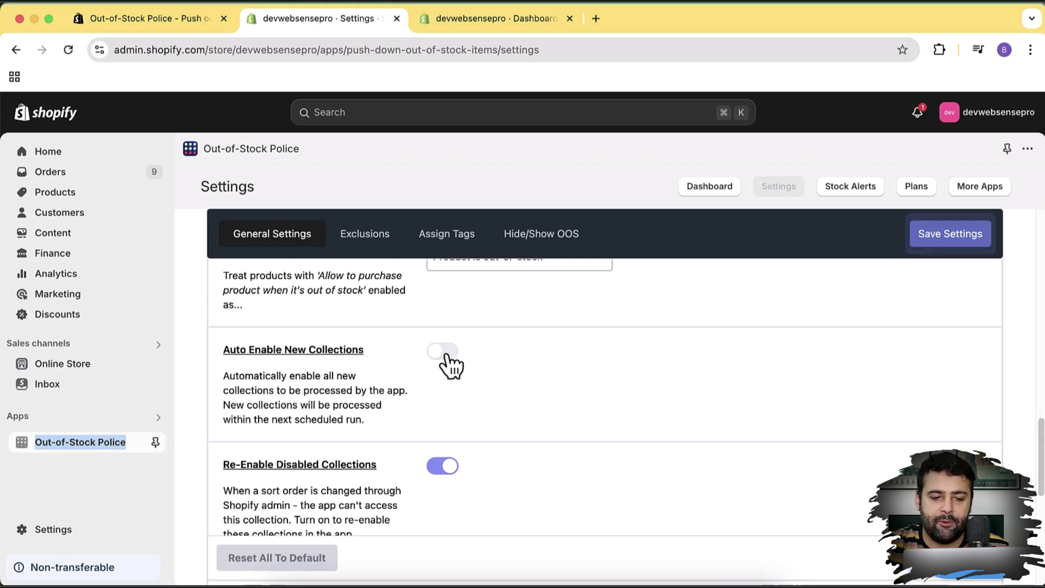
scroll(523, 390, down, 10)
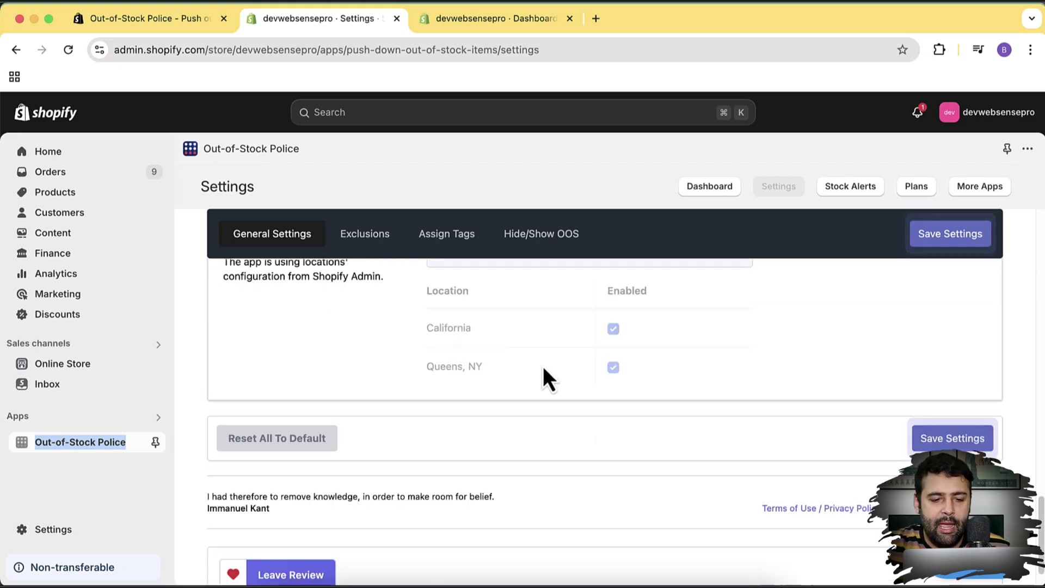
scroll(536, 360, up, 1)
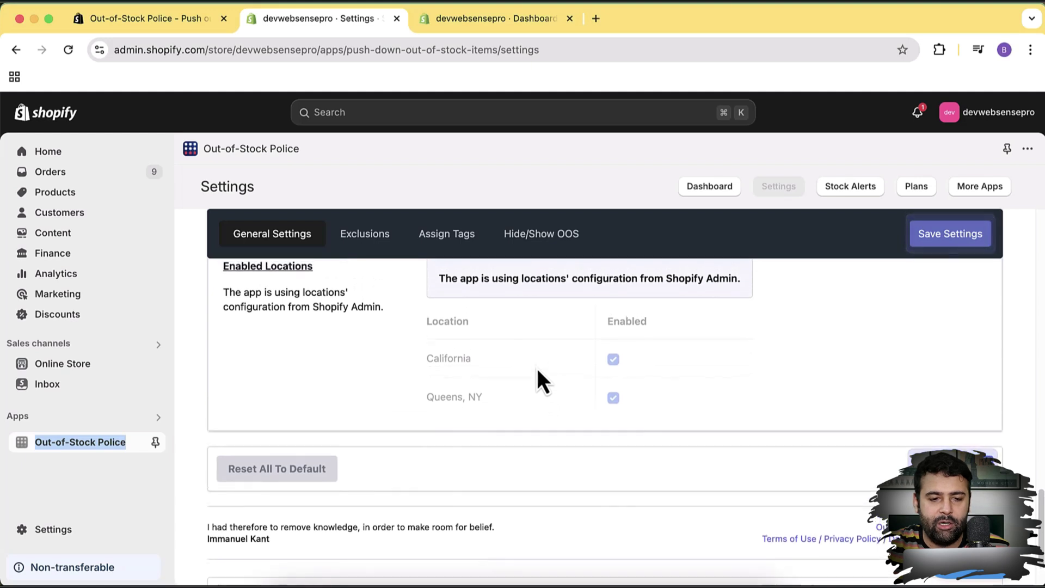
scroll(537, 370, up, 2)
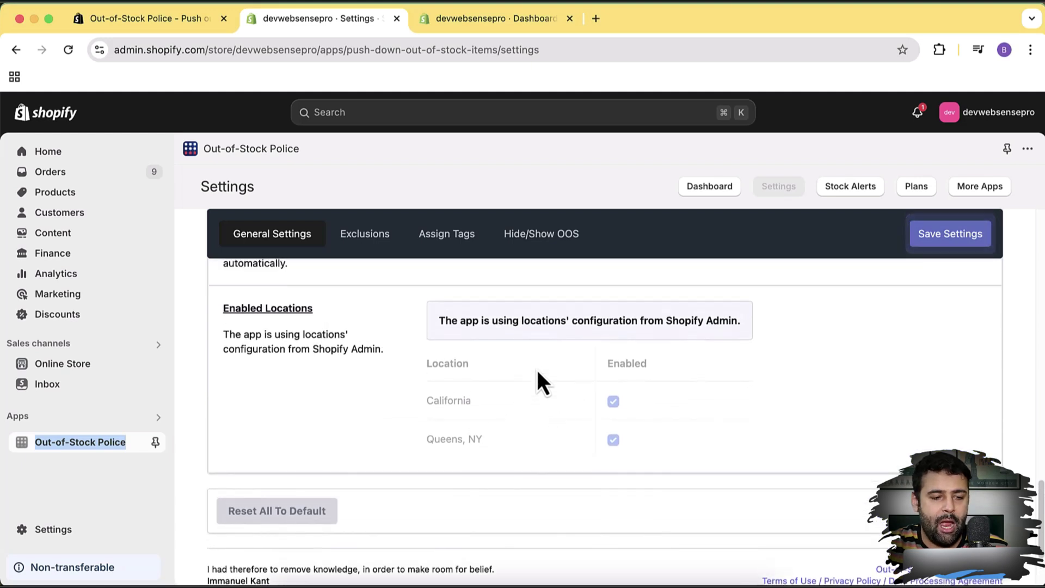
- Enable Exclude Out-Of-Stock Products in the exclusion settings and activate its tag entry field
click(371, 239)
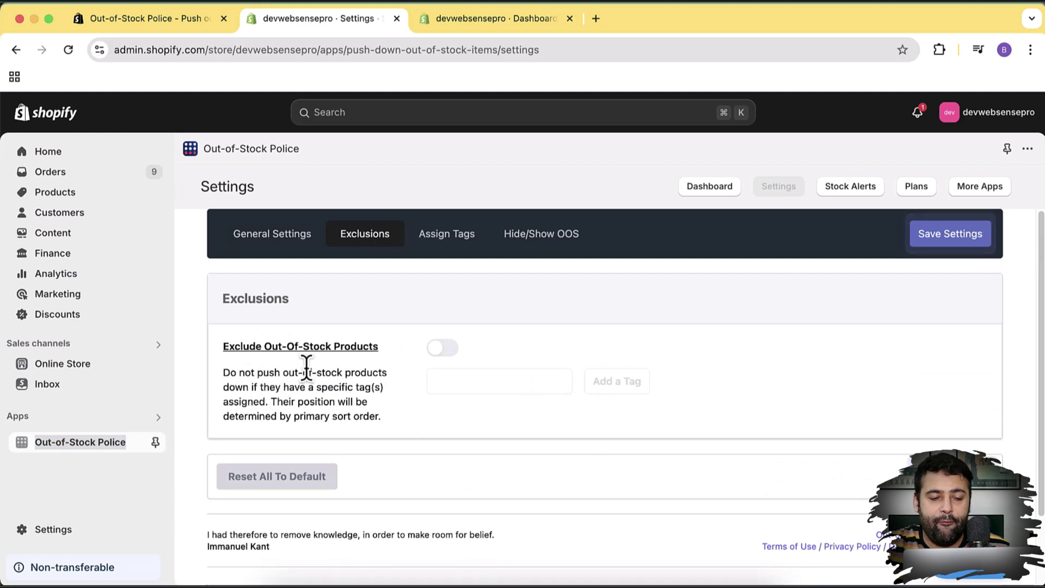
click(451, 350)
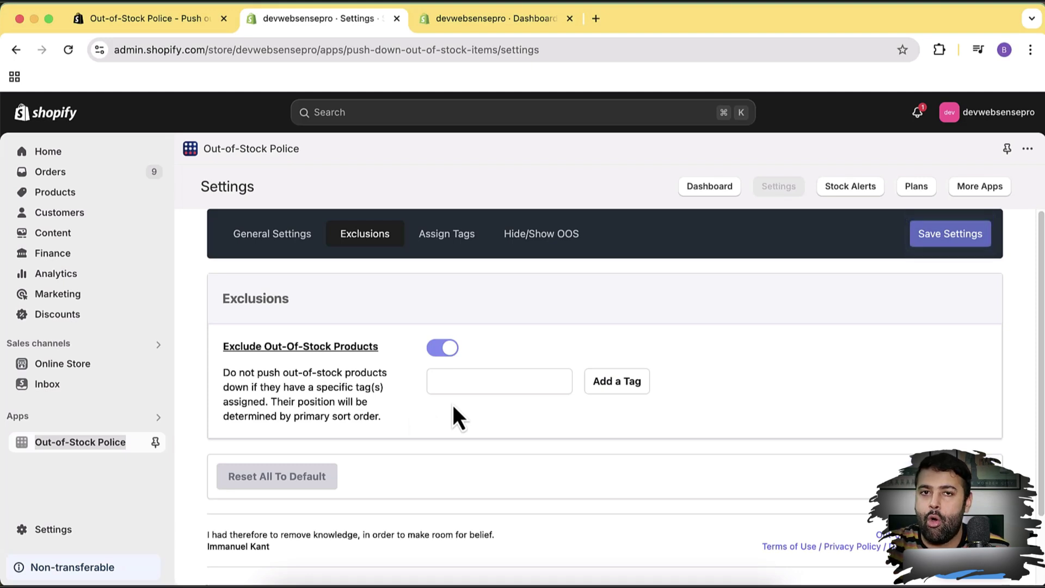
click(493, 384)
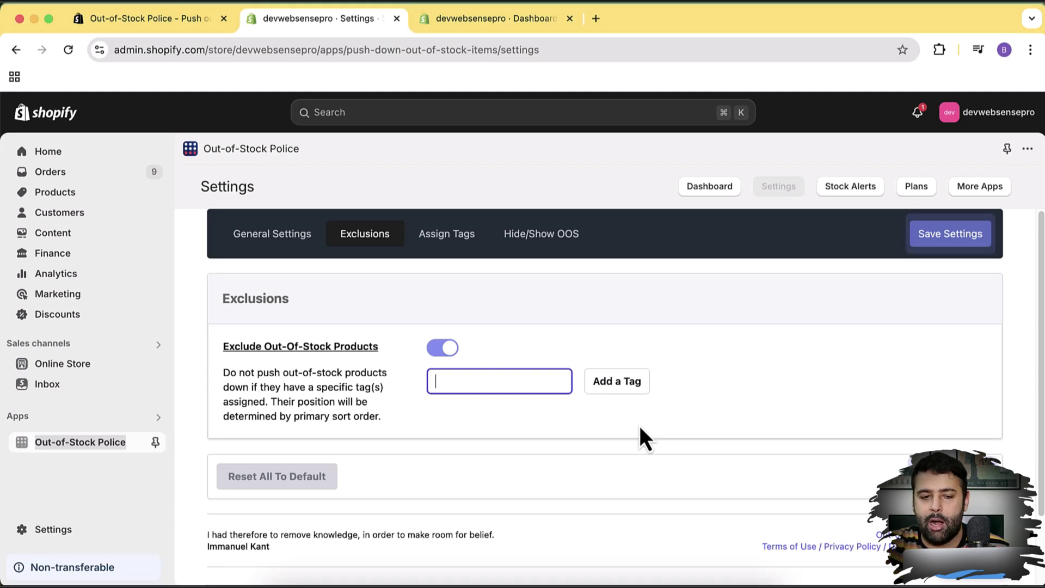
- Open the store's products in a new tab and examine the available tags on the DROP CLASSIC LEATHER WIRELESS CHARGER product
right_click(70, 192)
click(103, 198)
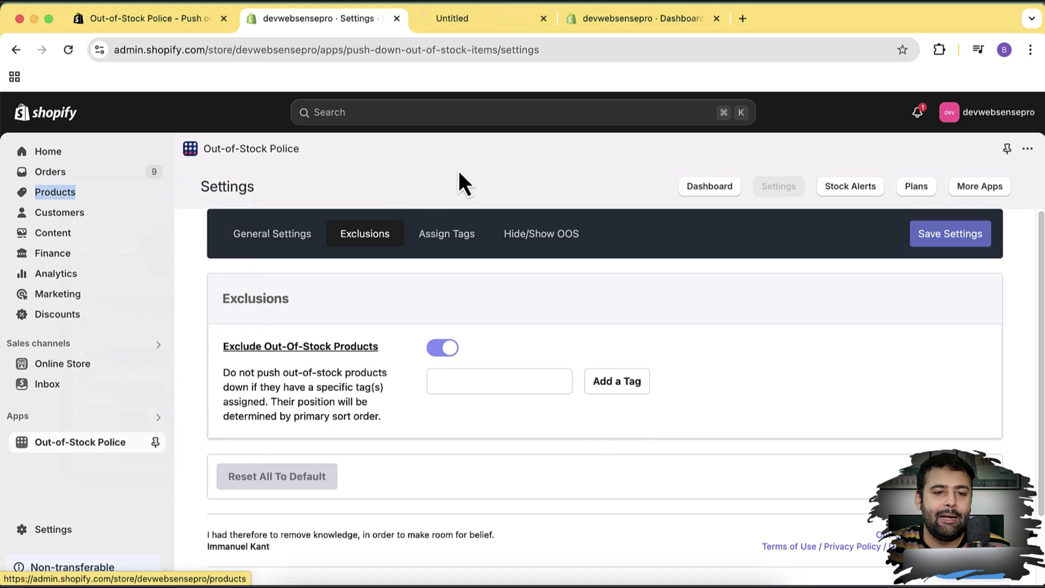
click(452, 20)
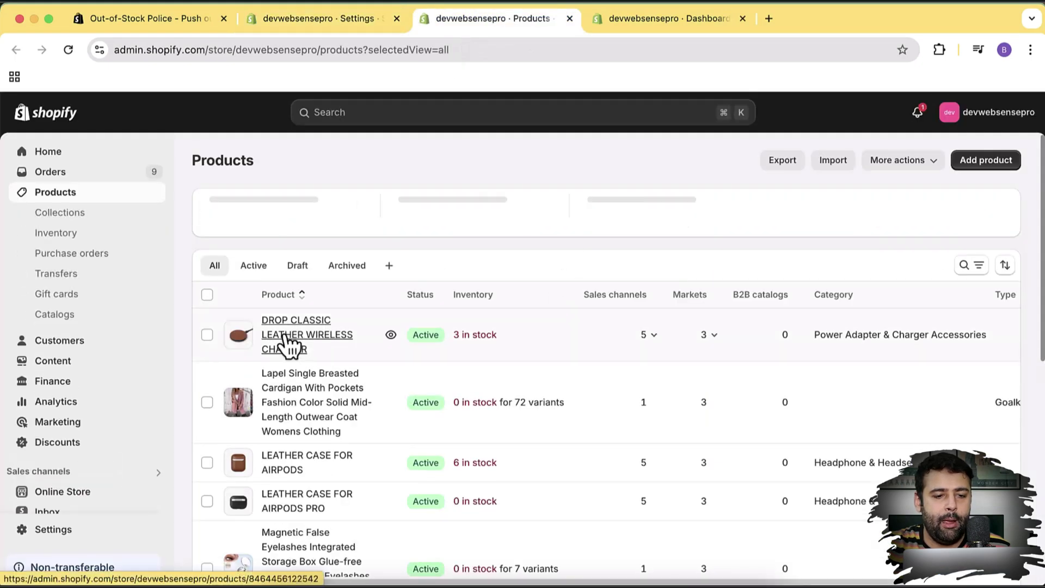
click(285, 338)
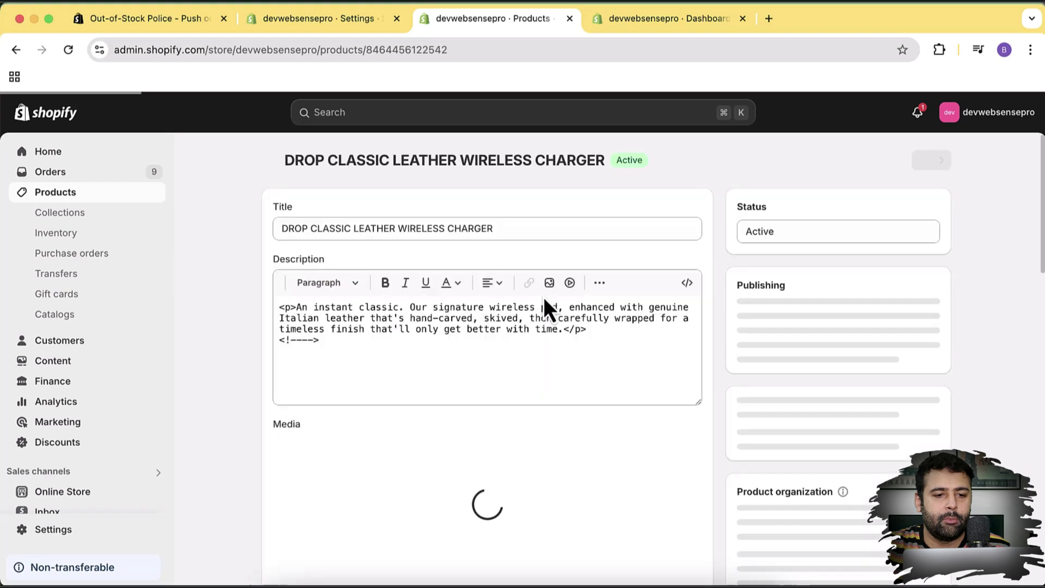
scroll(982, 207, down, 5)
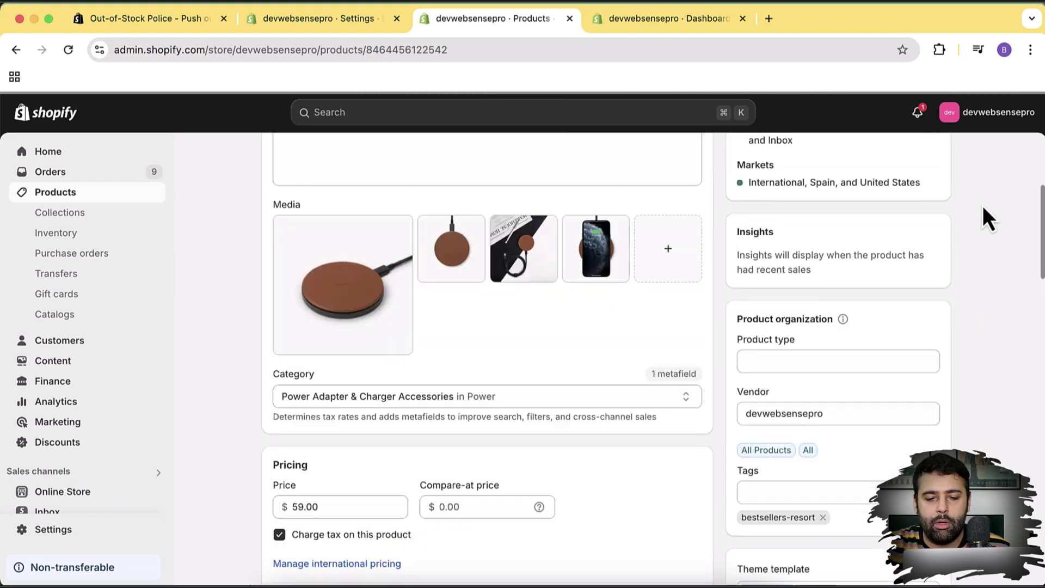
scroll(981, 204, down, 2)
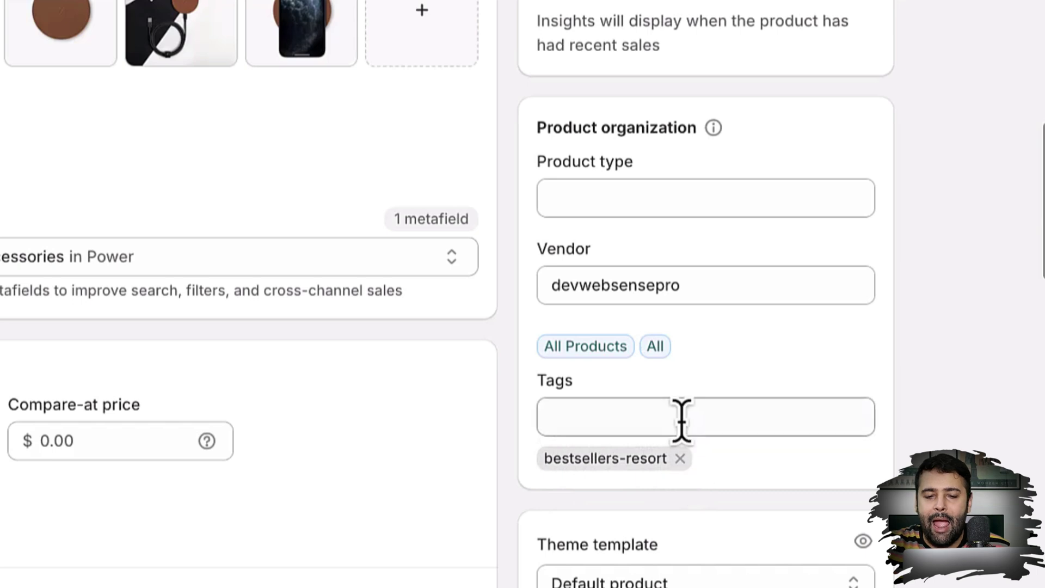
click(681, 420)
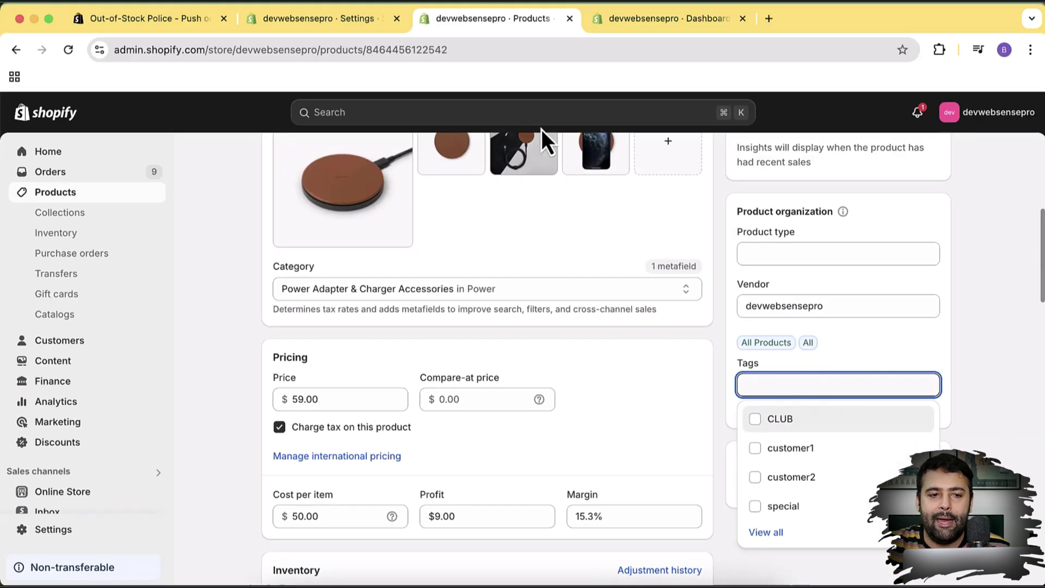
- Return to the app's exclusion settings and turn Exclude Out-Of-Stock Products back off
click(362, 23)
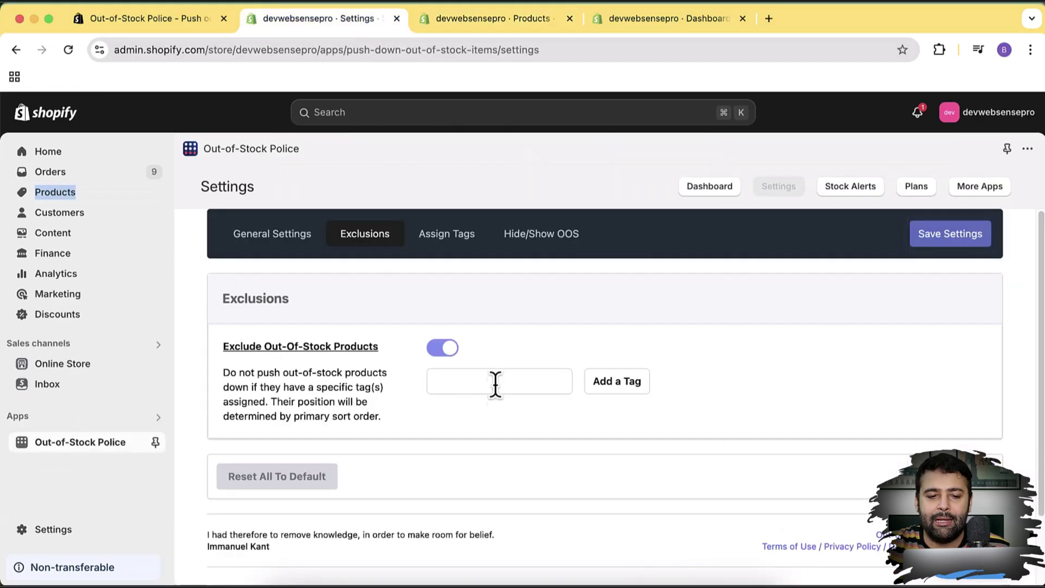
click(440, 351)
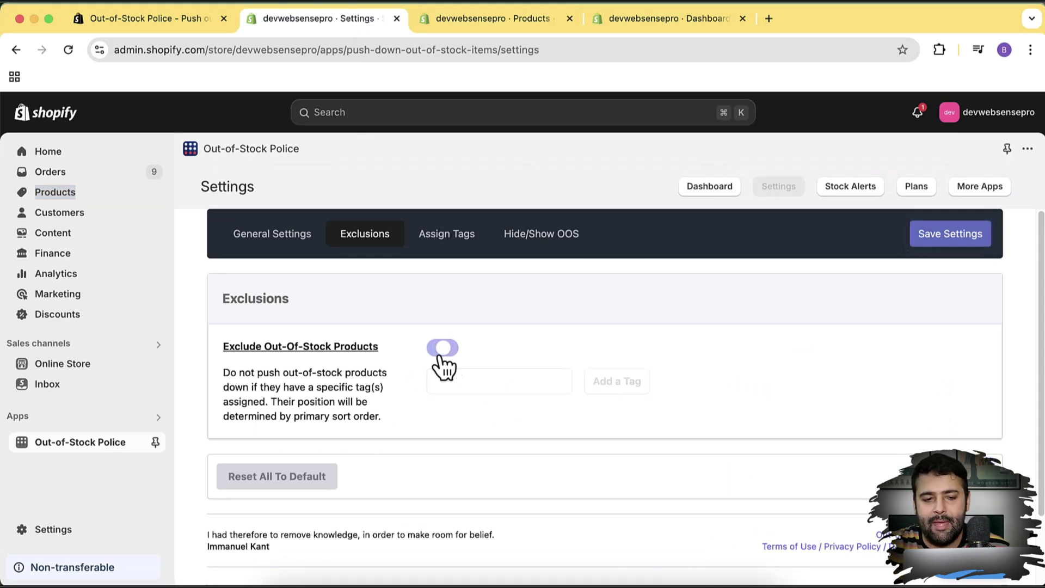
- Try the Tag Out-Of-Stock Products option in the tag assignment settings, inspect its tag name, and turn the option back off
click(454, 239)
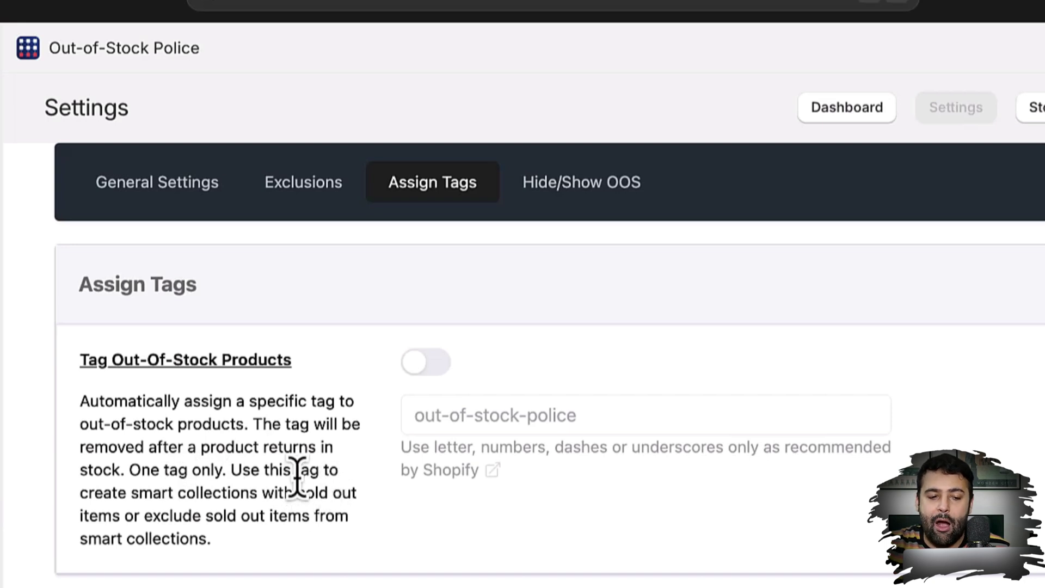
click(426, 362)
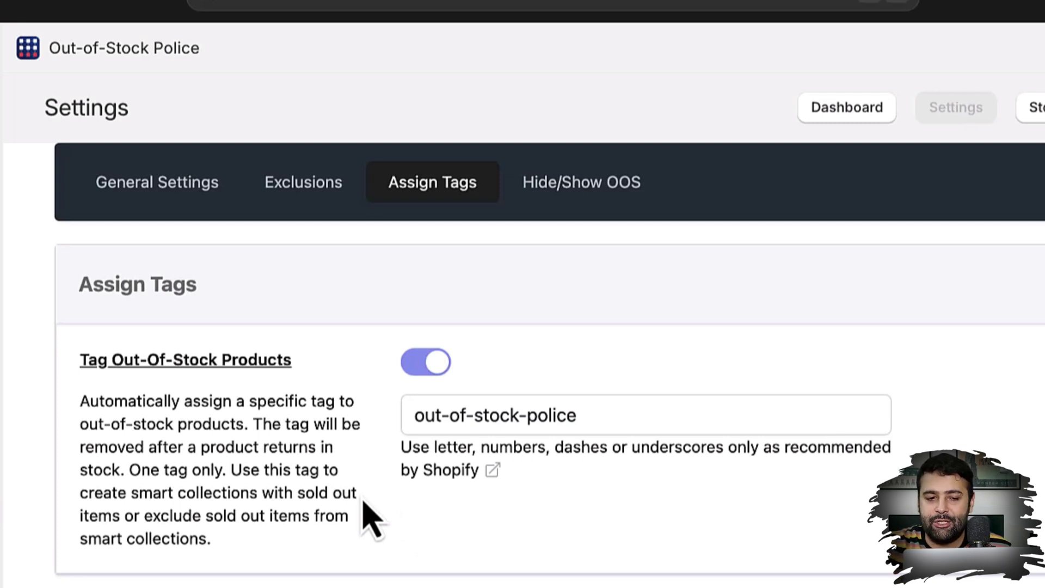
click(605, 416)
drag(606, 417, 415, 413)
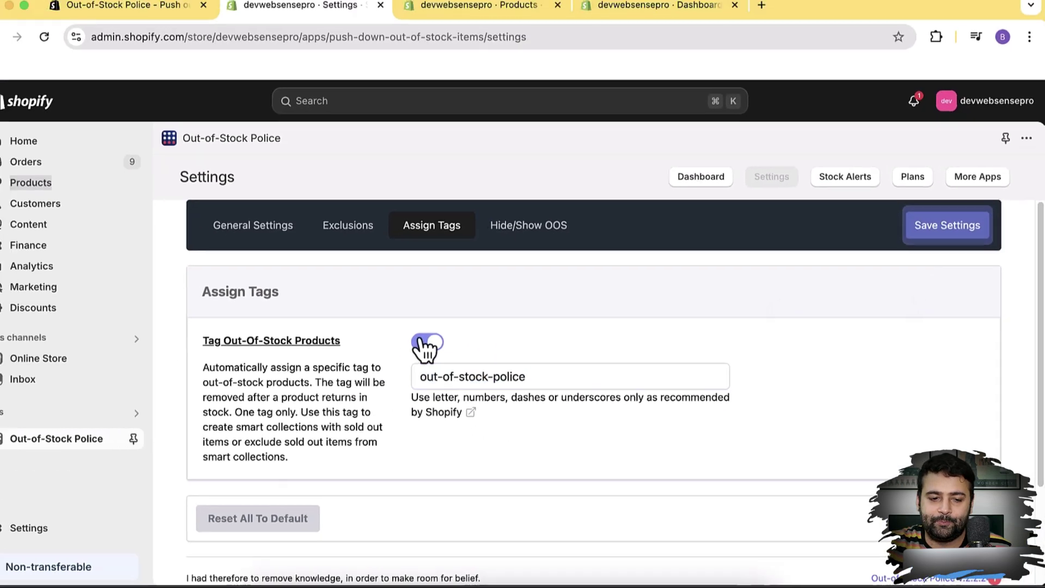
click(345, 315)
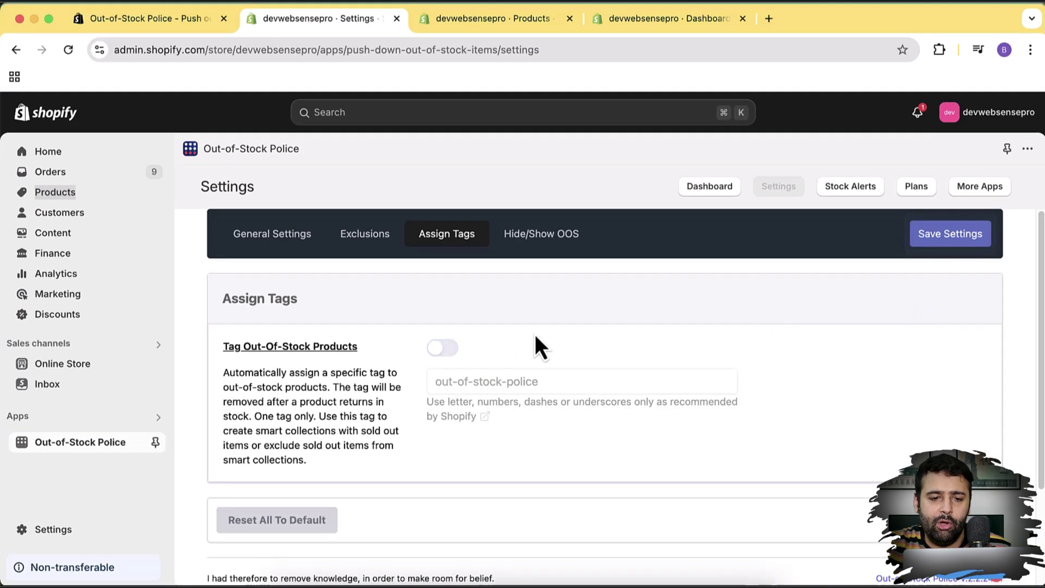
- Enable Hide Out-of-Stock Products in the hide/show settings and examine its days threshold
click(541, 237)
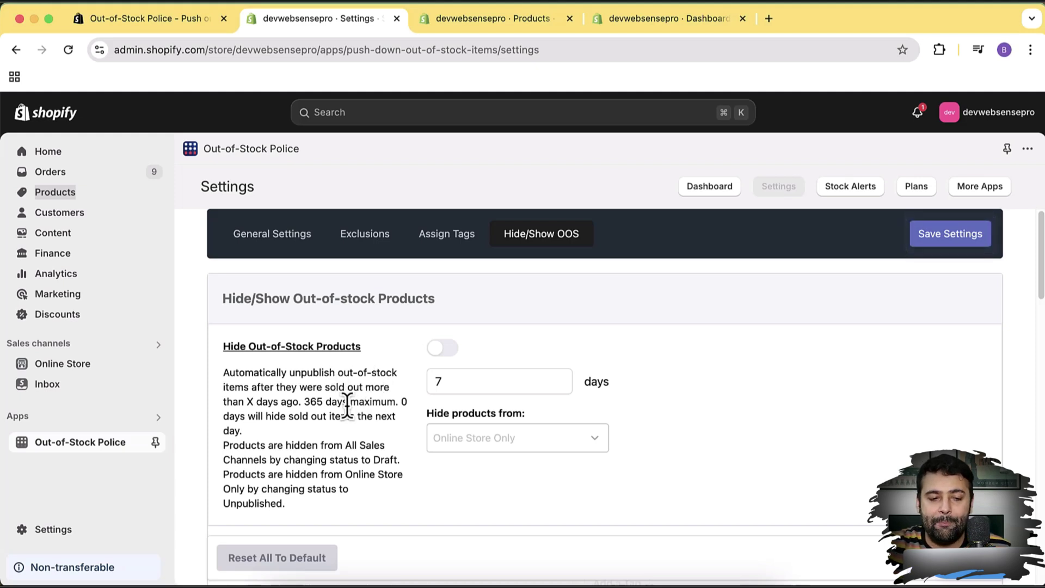
click(442, 348)
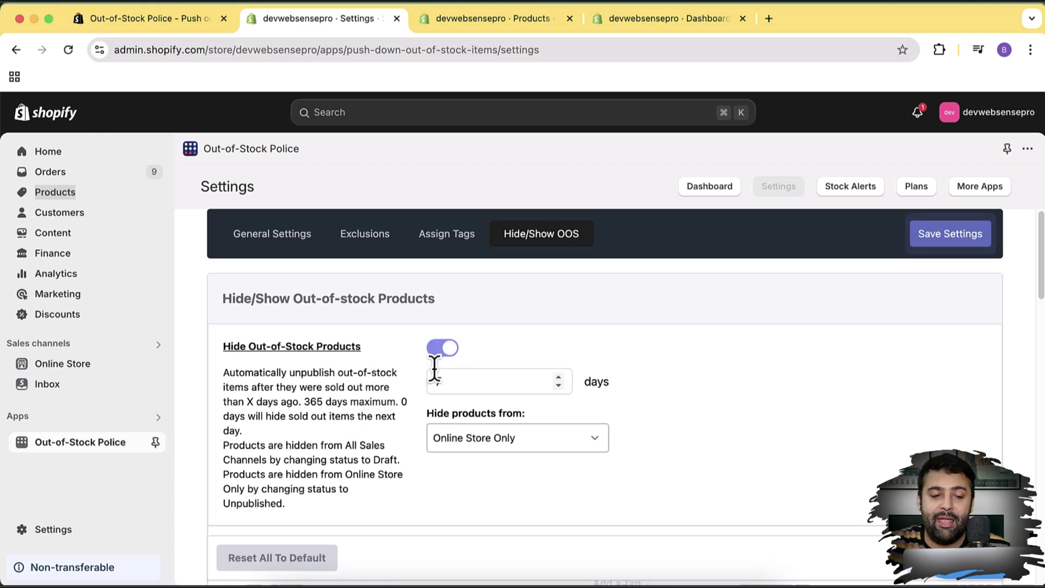
drag(450, 385, 379, 401)
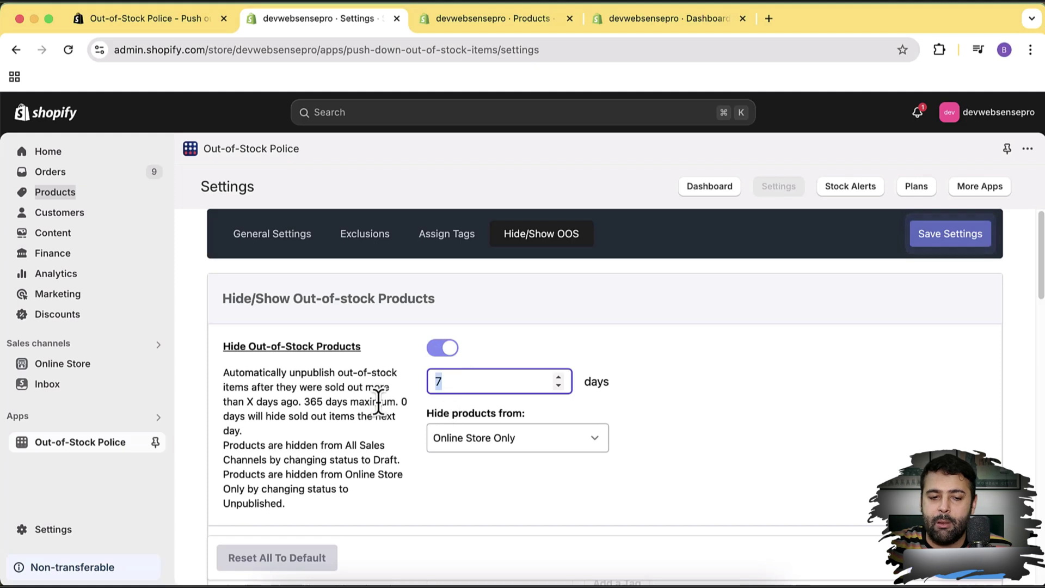
click(395, 400)
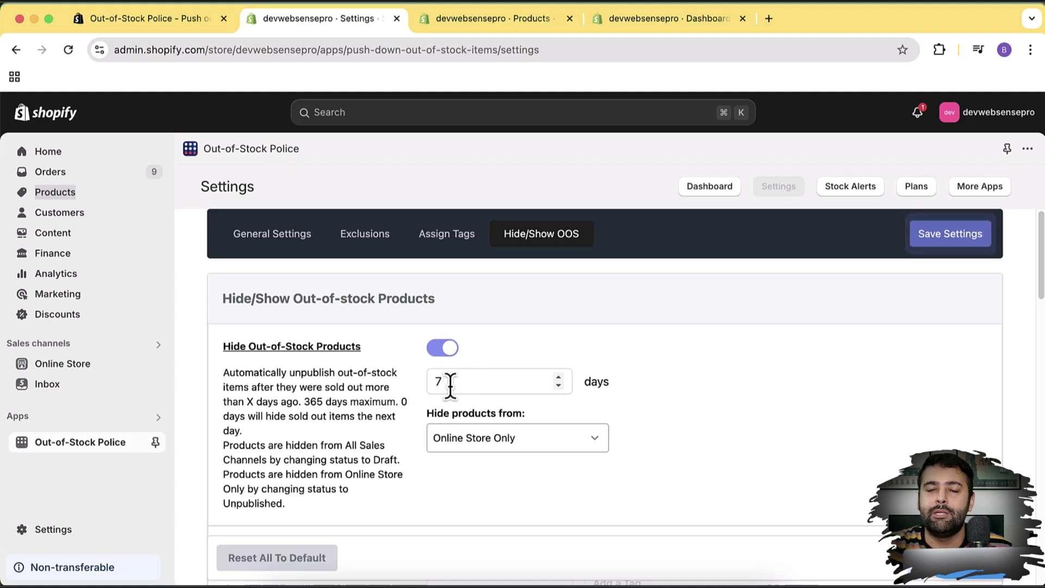
- Enable Exclude Products from Hiding in the hide/show settings
click(442, 350)
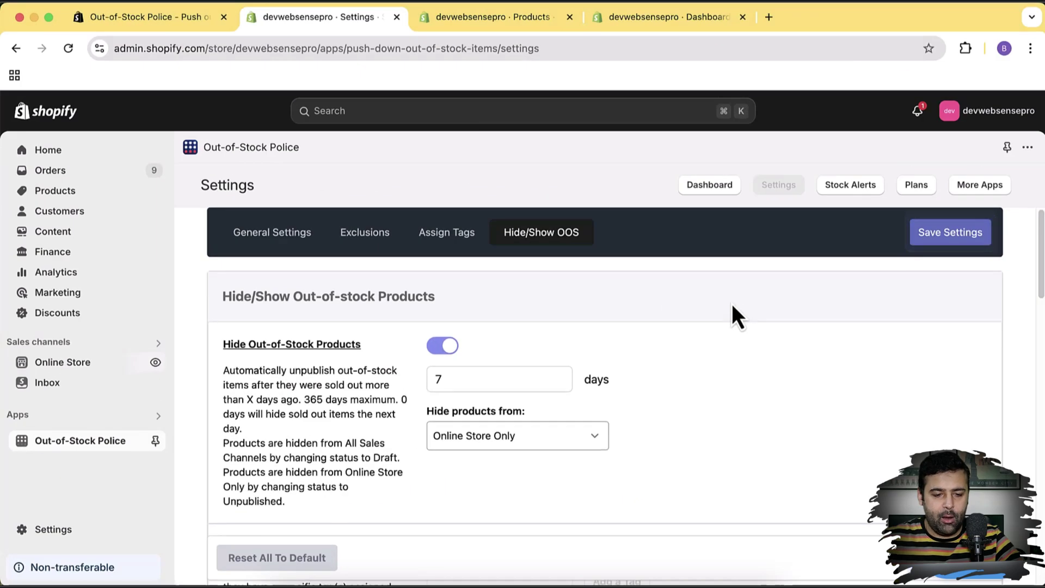
scroll(730, 306, down, 5)
scroll(730, 307, down, 1)
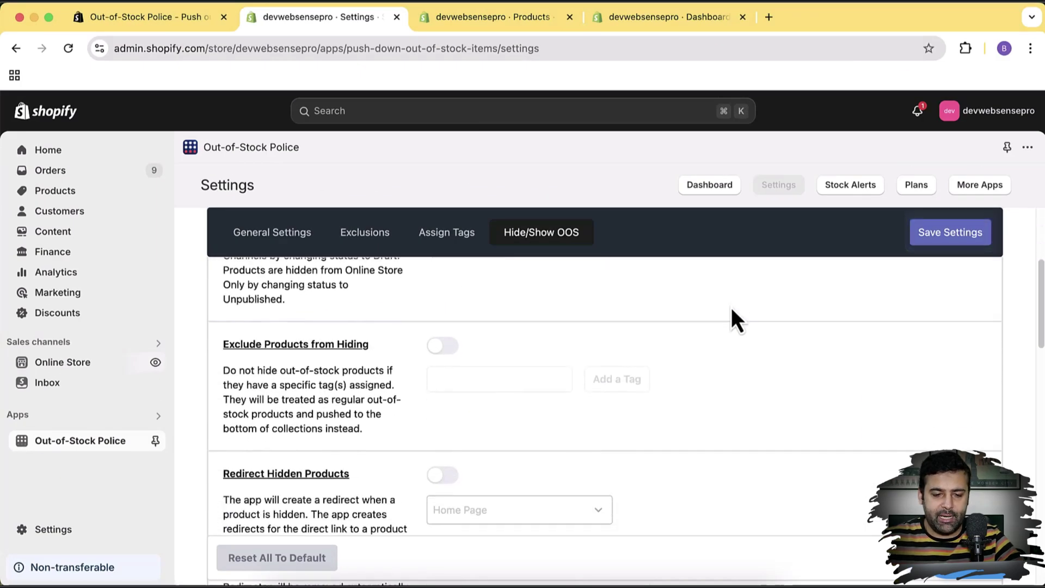
scroll(726, 341, up, 3)
scroll(724, 336, down, 4)
scroll(460, 339, up, 4)
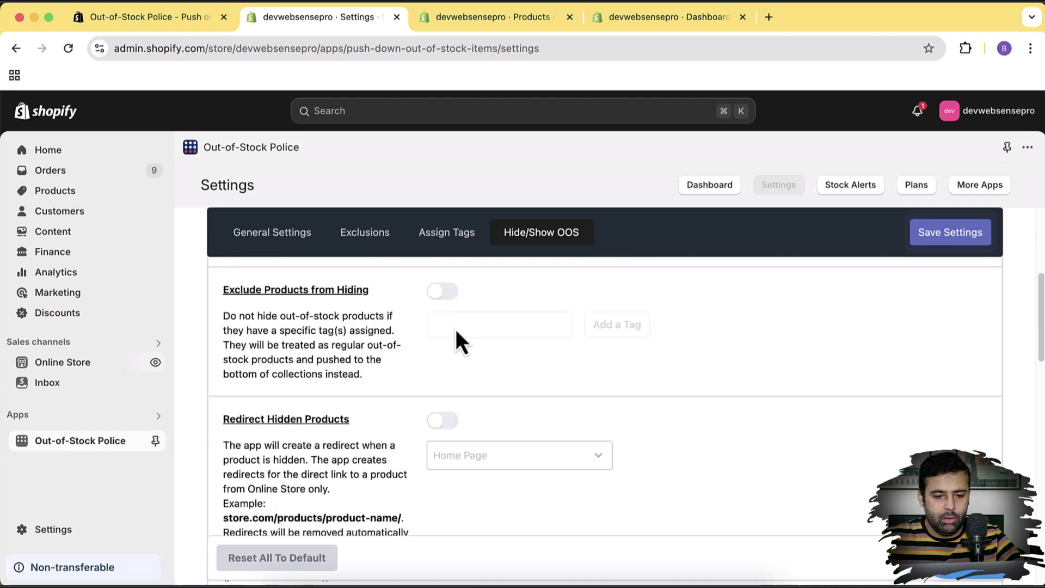
scroll(624, 341, down, 3)
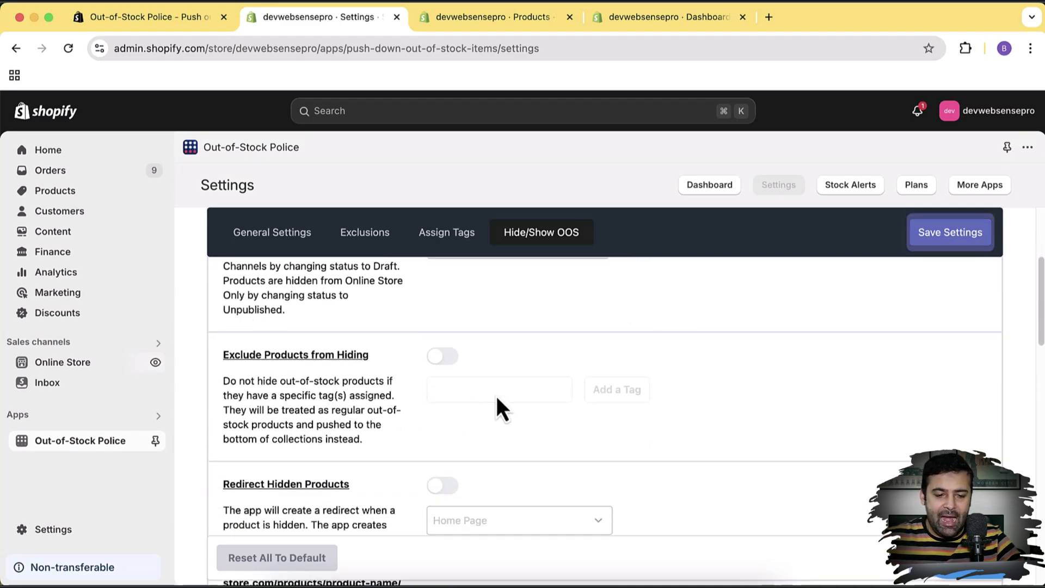
click(444, 357)
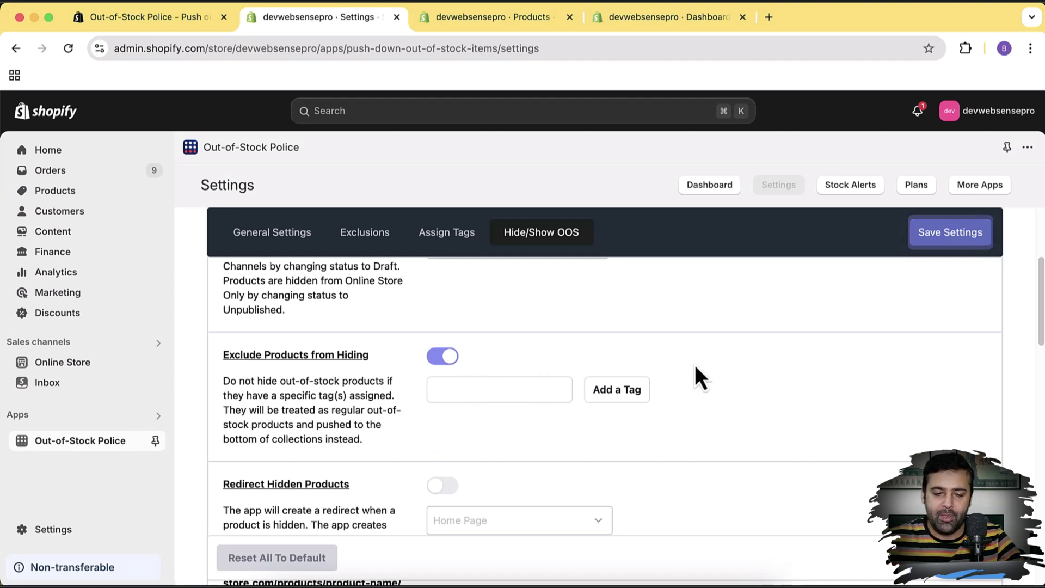
- Enable Redirect Hidden Products and read the description of how its redirects are removed and when to use them
scroll(694, 364, down, 3)
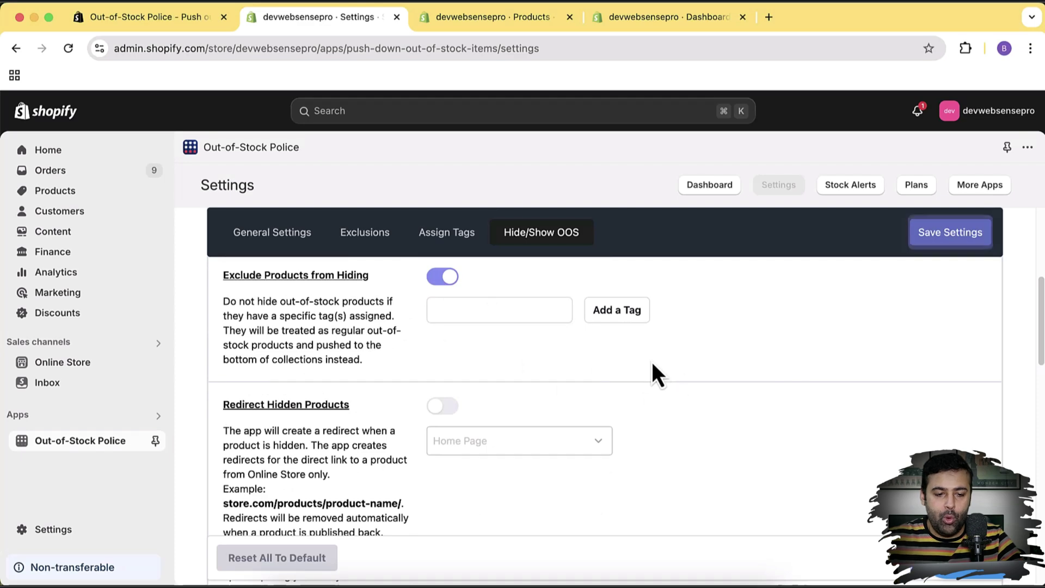
scroll(648, 361, up, 8)
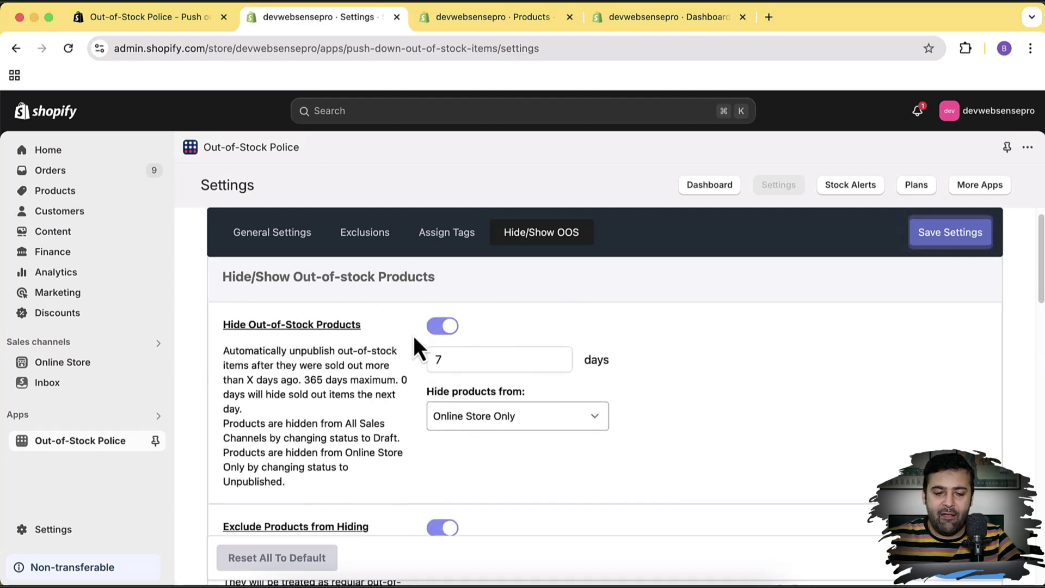
scroll(609, 349, down, 1)
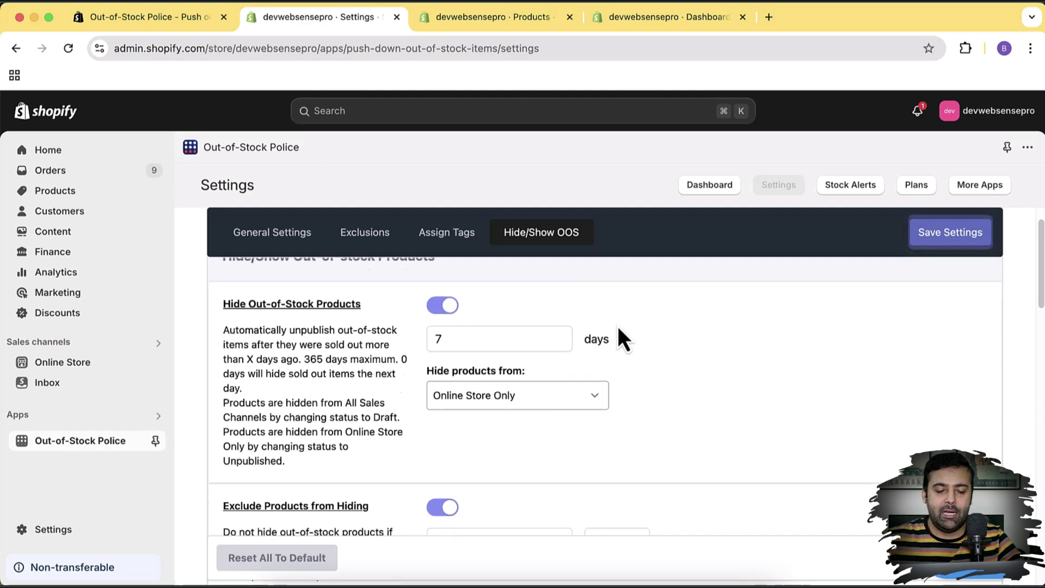
scroll(619, 329, down, 10)
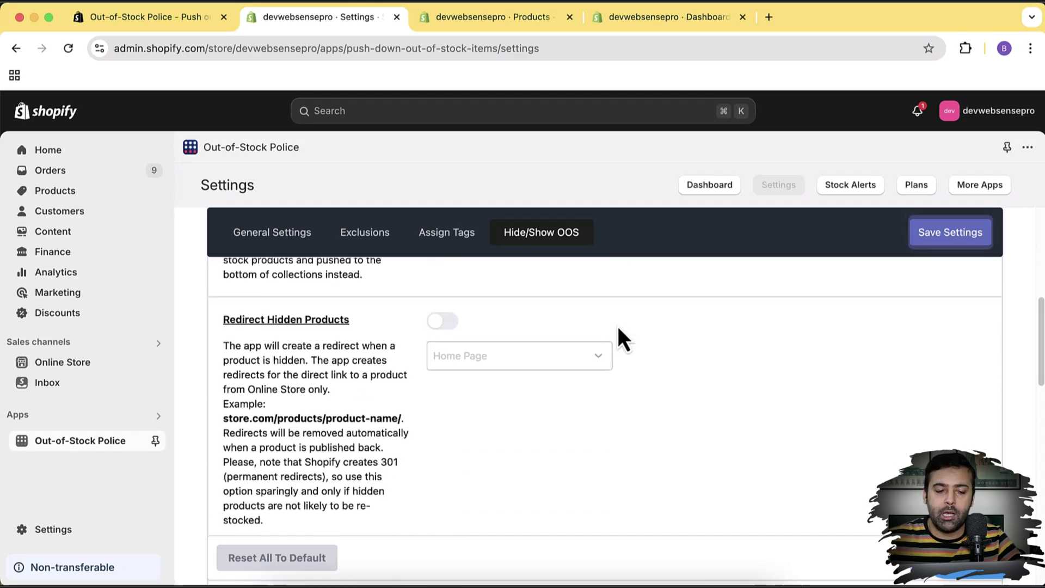
click(451, 326)
scroll(613, 392, up, 3)
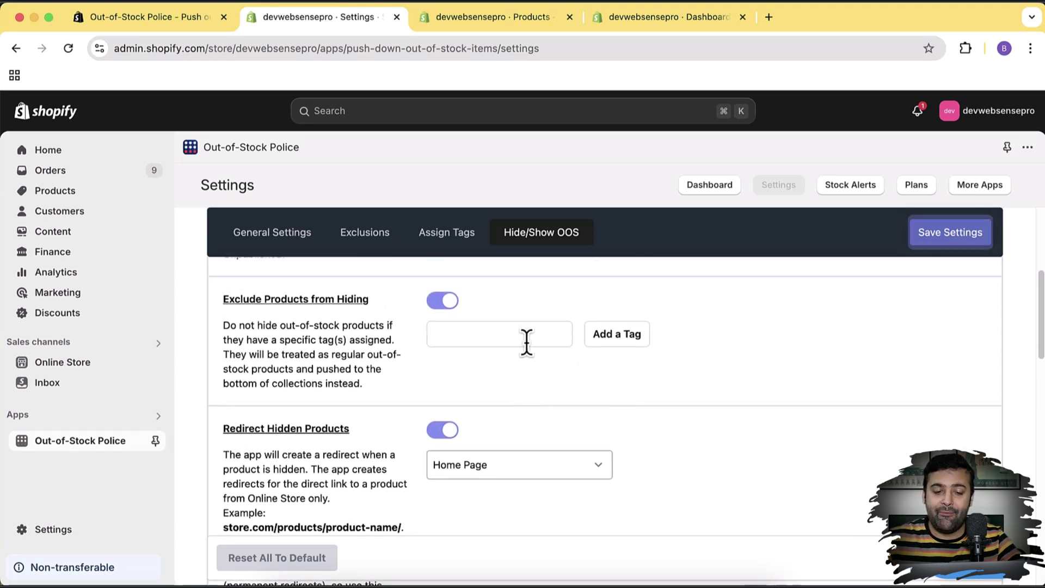
scroll(598, 375, down, 3)
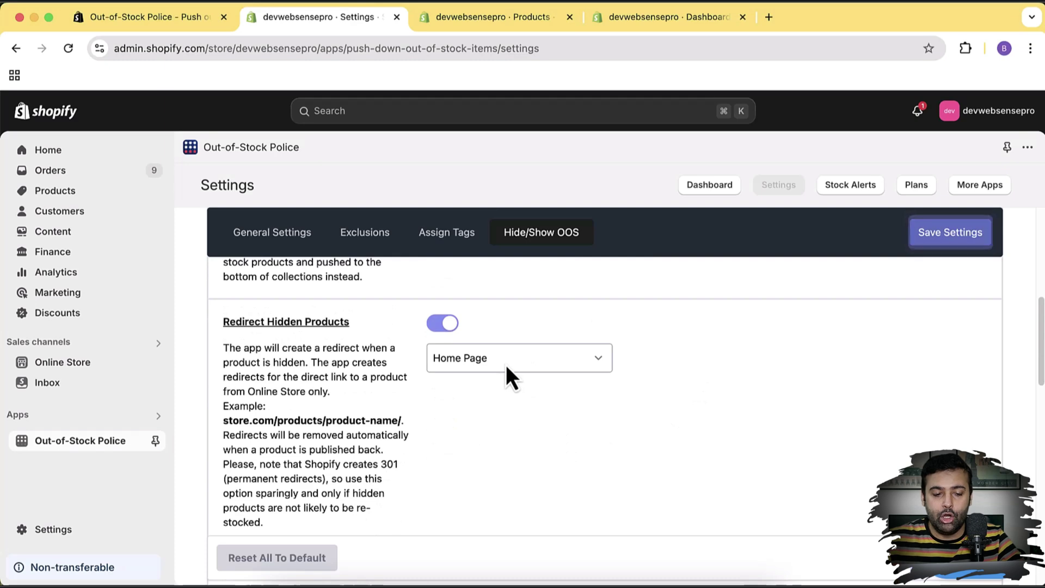
scroll(544, 384, down, 3)
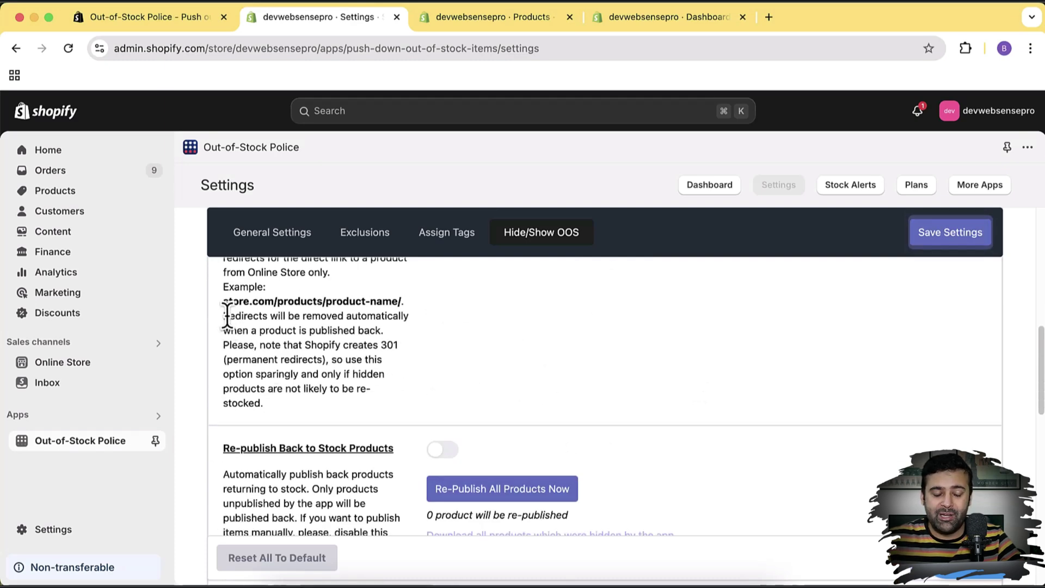
drag(227, 316, 345, 391)
click(560, 381)
- Enable Re-publish Back to Stock Products in the hide/show settings
scroll(560, 376, down, 3)
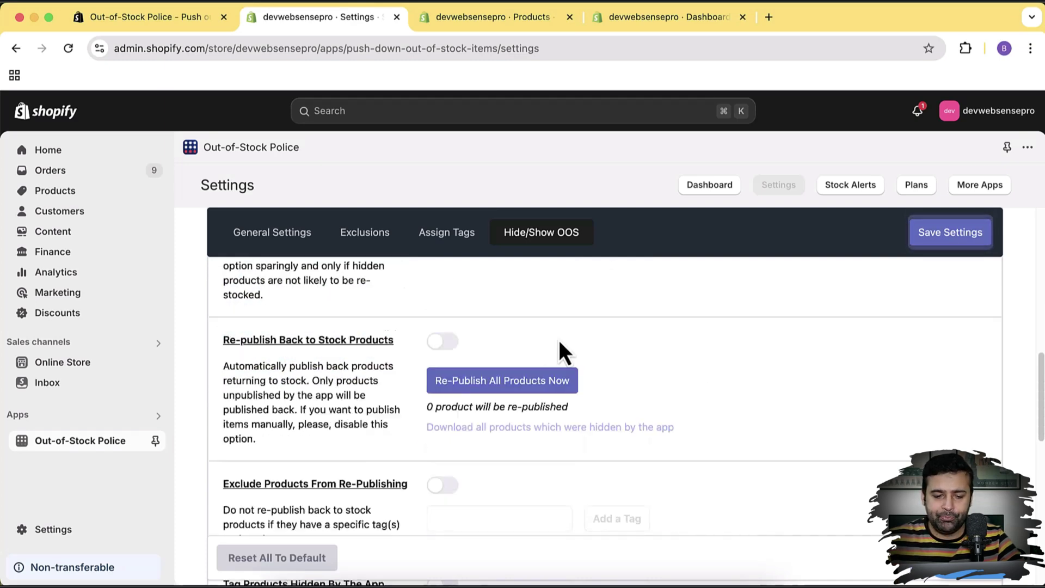
scroll(560, 353, down, 2)
scroll(381, 402, up, 2)
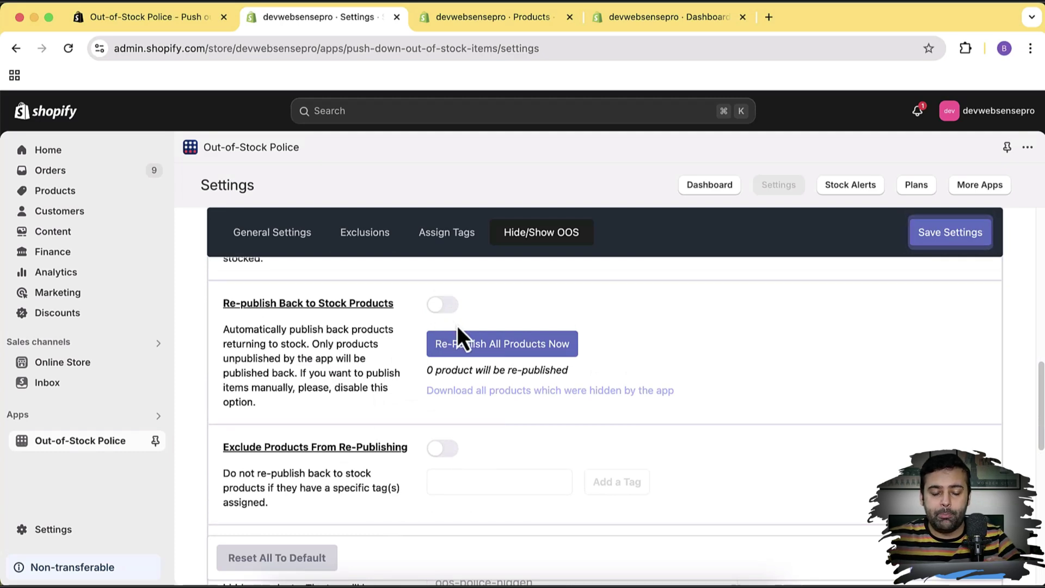
scroll(457, 326, up, 10)
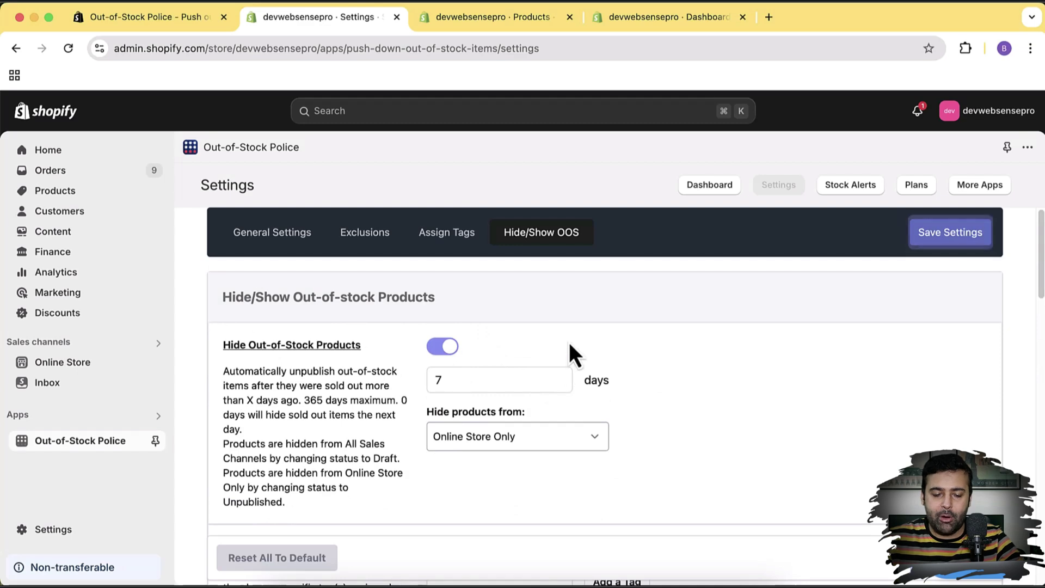
scroll(566, 343, down, 10)
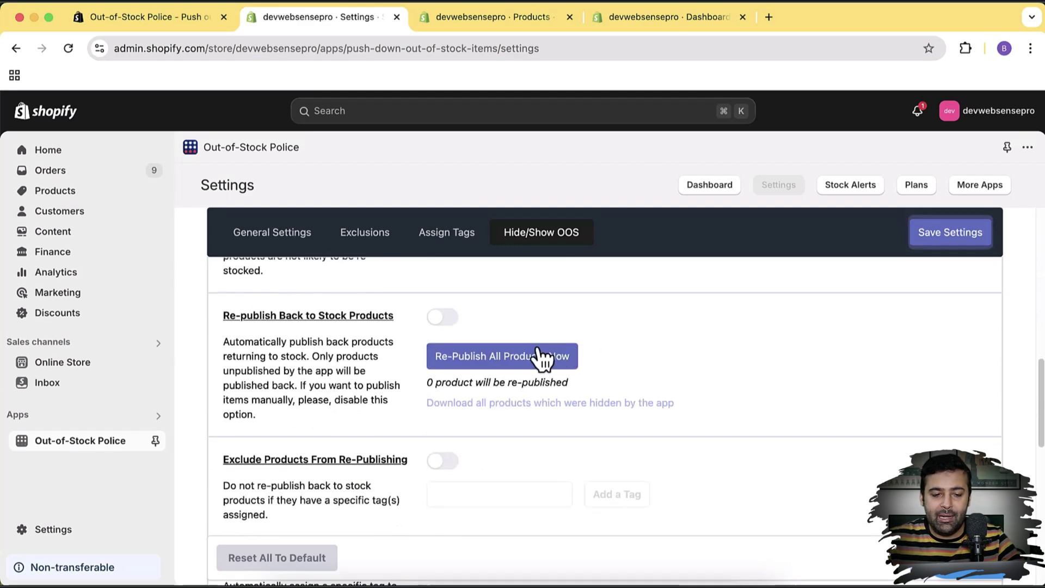
click(445, 318)
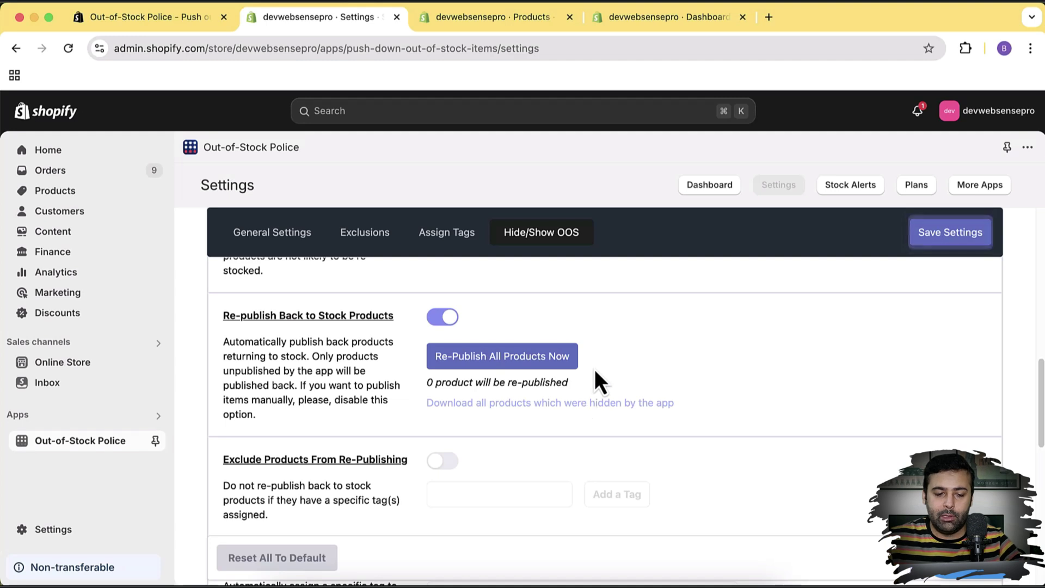
- Enable Exclude Products From Re-Publishing in the hide/show settings
scroll(594, 369, down, 2)
scroll(594, 376, down, 2)
scroll(320, 366, up, 2)
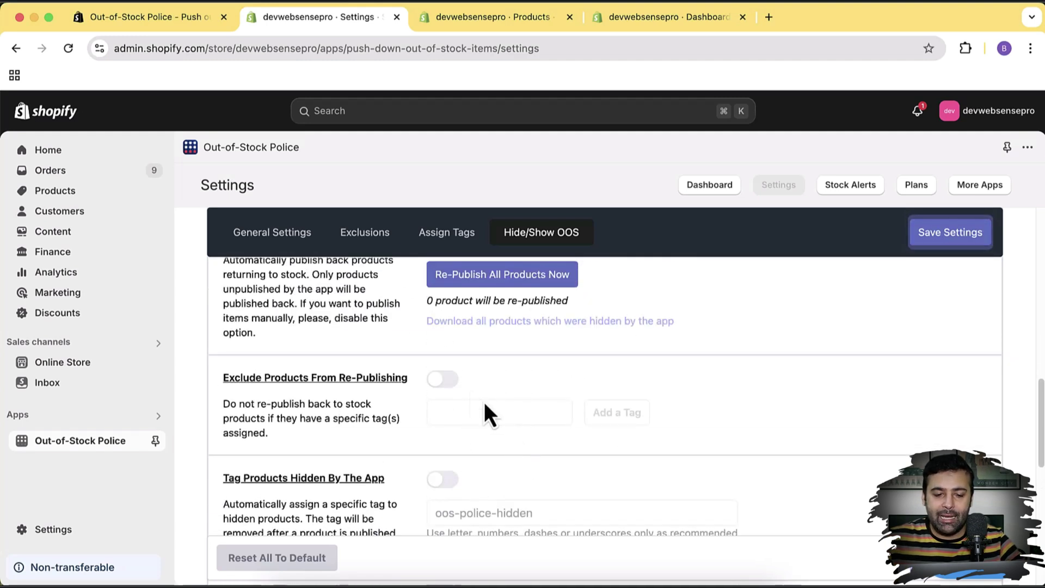
click(446, 381)
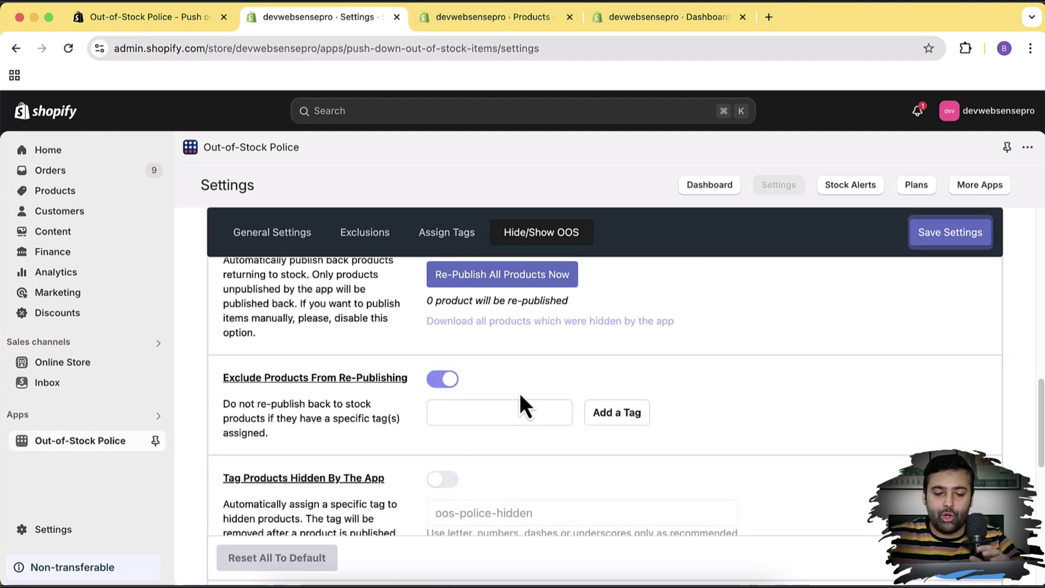
- Enable Tag Products Hidden By The App and inspect the tag name it assigns to hidden products
scroll(519, 393, down, 1)
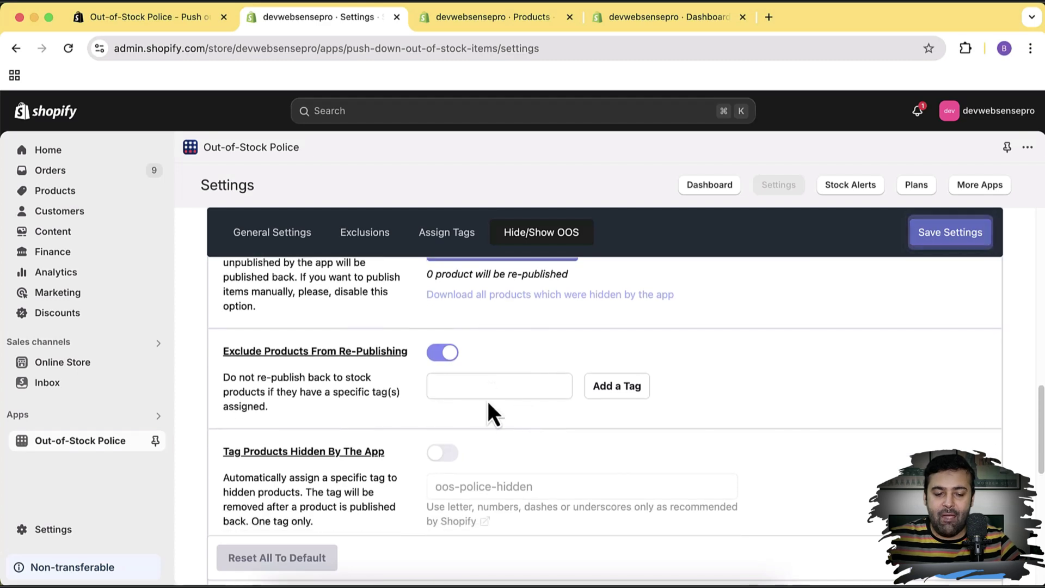
scroll(508, 373, down, 2)
scroll(544, 427, down, 2)
scroll(537, 432, up, 2)
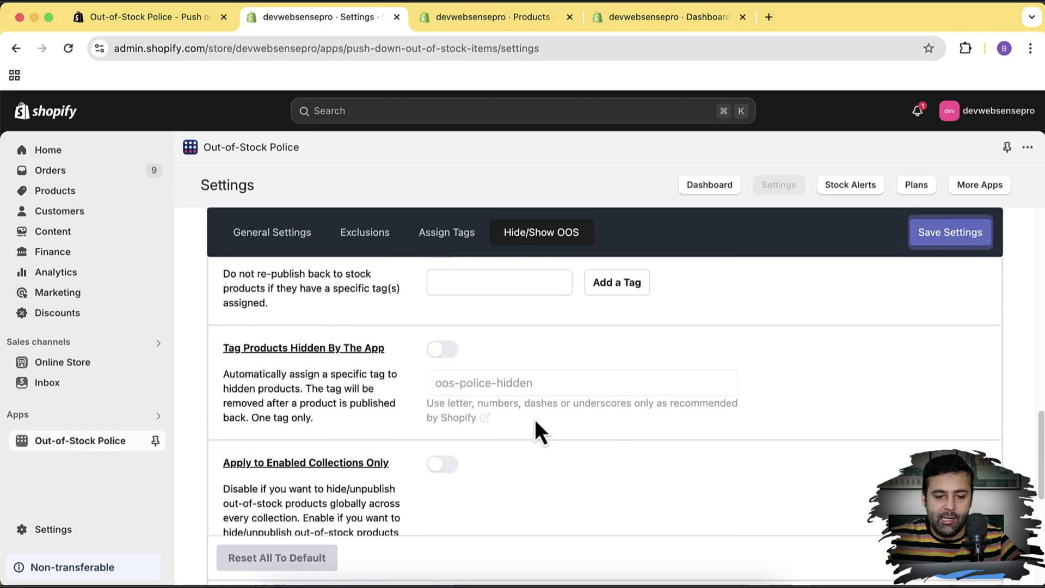
scroll(635, 362, down, 1)
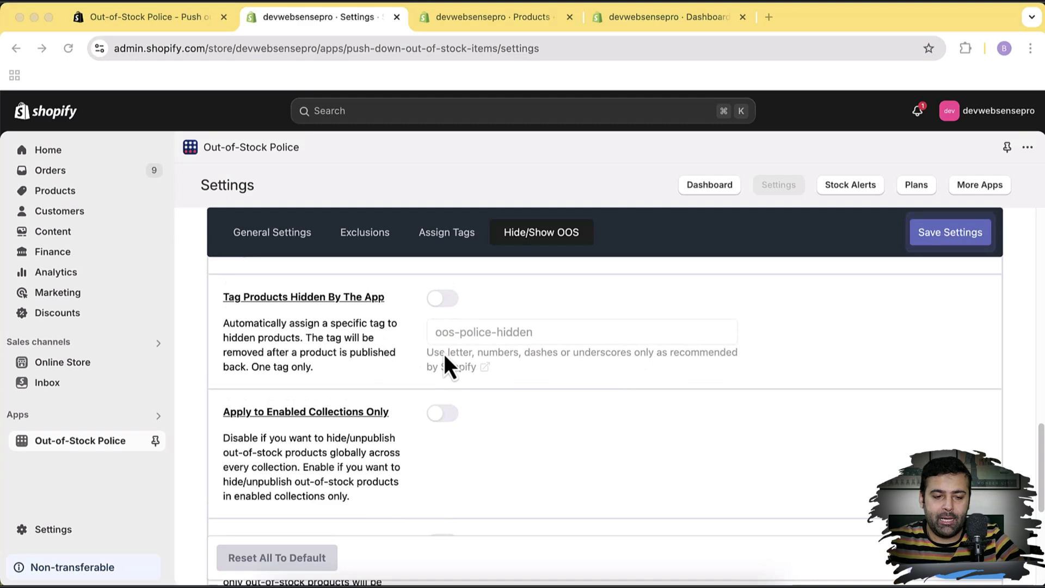
scroll(444, 354, up, 5)
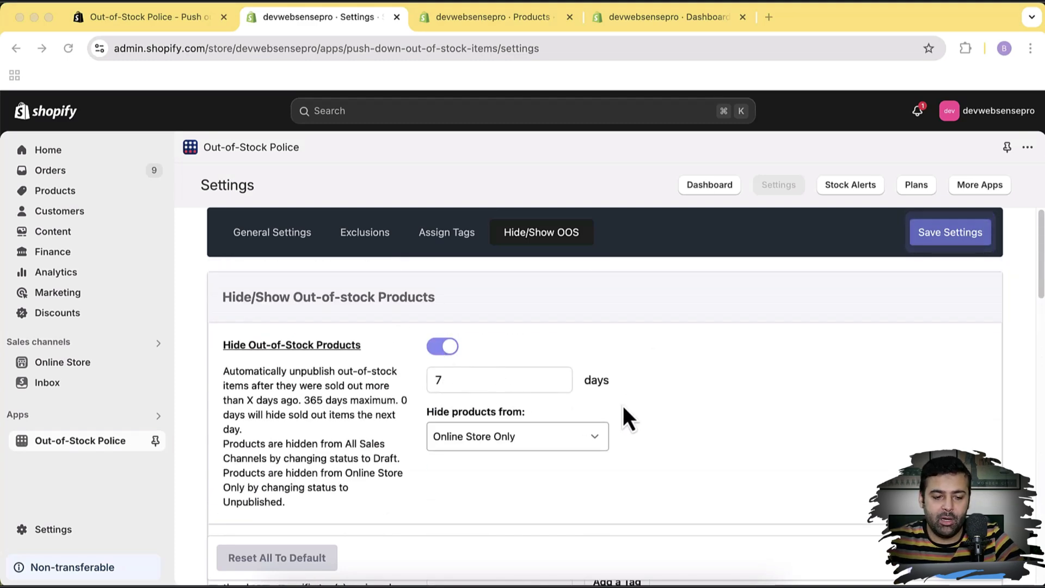
scroll(627, 358, down, 10)
scroll(624, 360, up, 4)
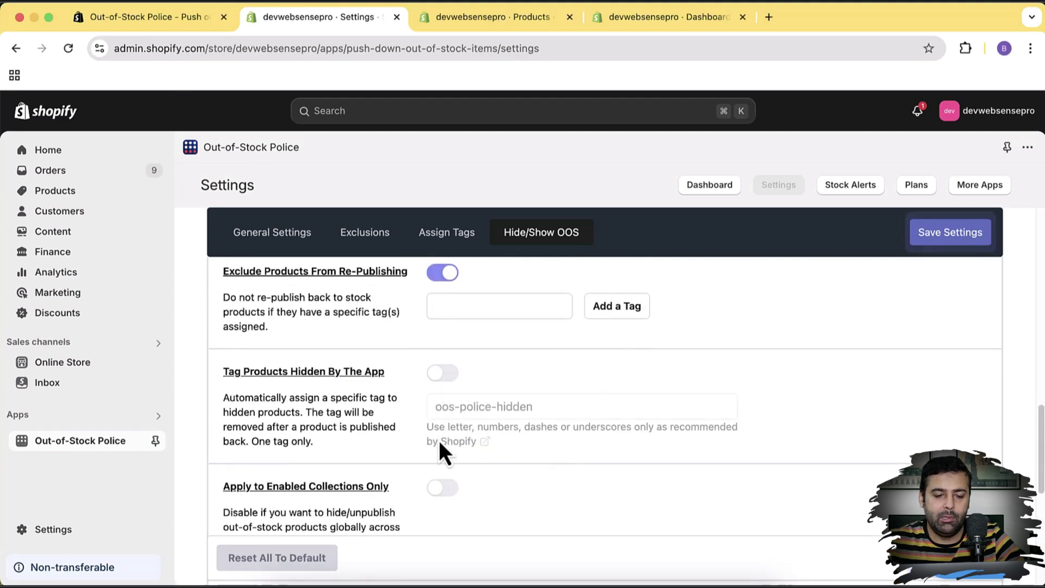
click(443, 374)
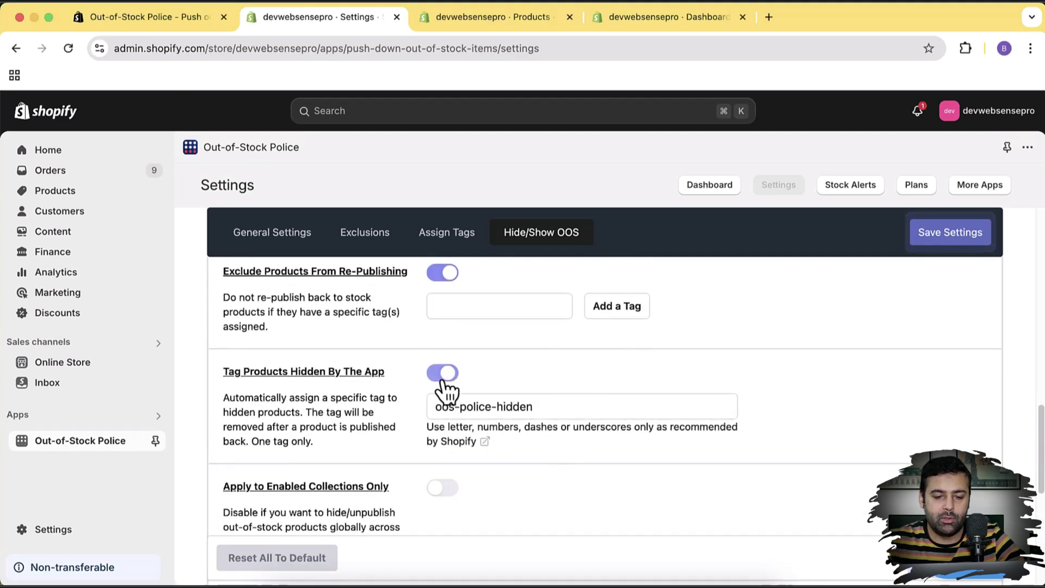
click(542, 407)
drag(542, 407, 429, 405)
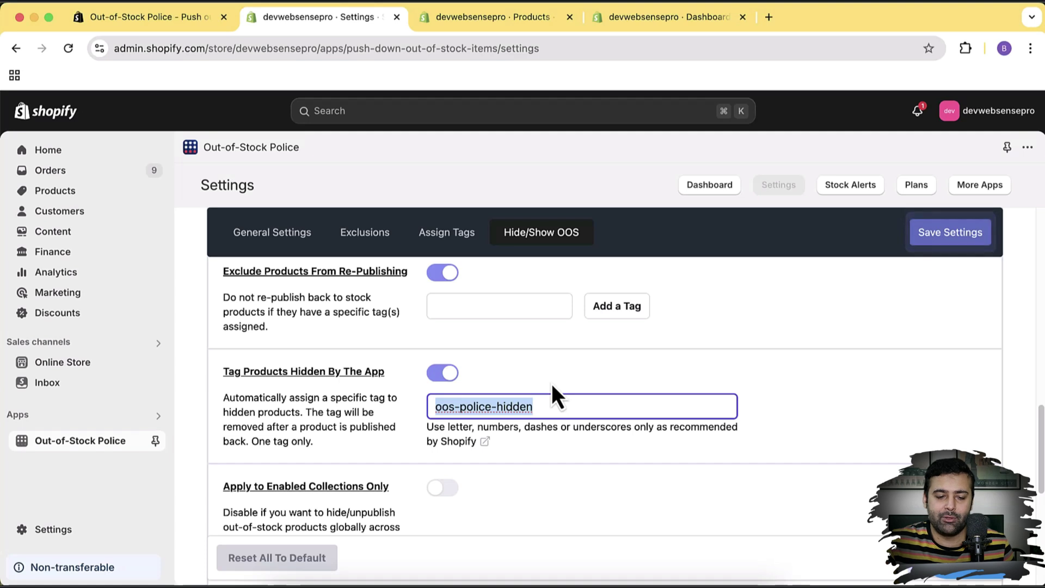
- Enable Apply to Enabled Collections Only and check on the app's dashboard which collections are enabled
scroll(552, 376, down, 5)
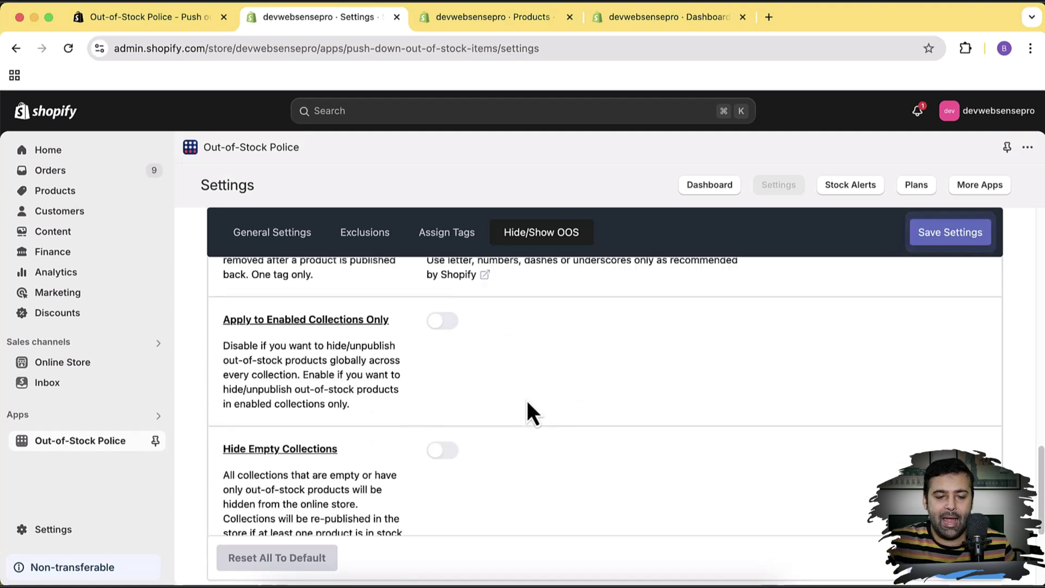
click(442, 323)
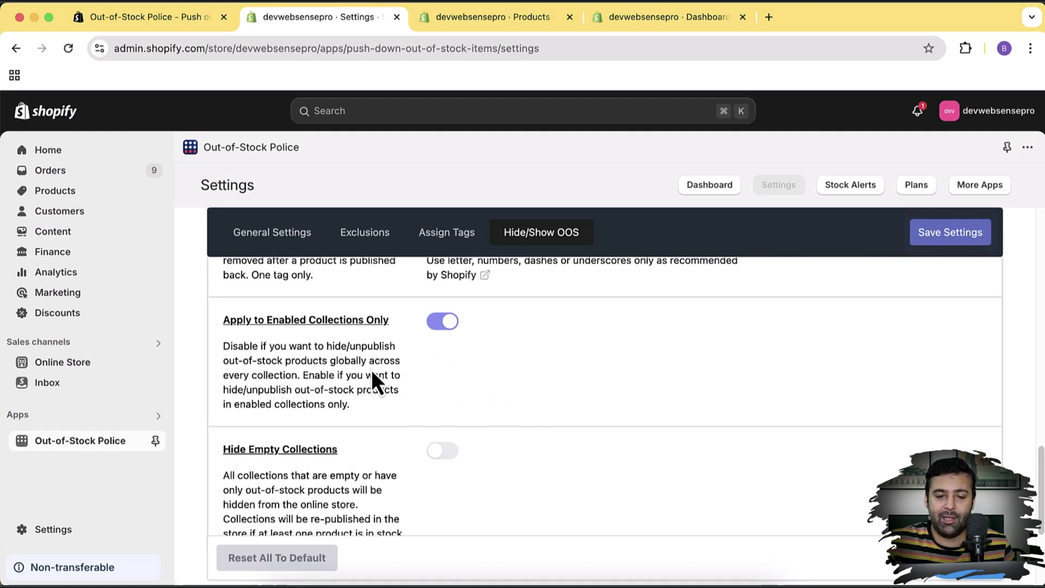
click(266, 240)
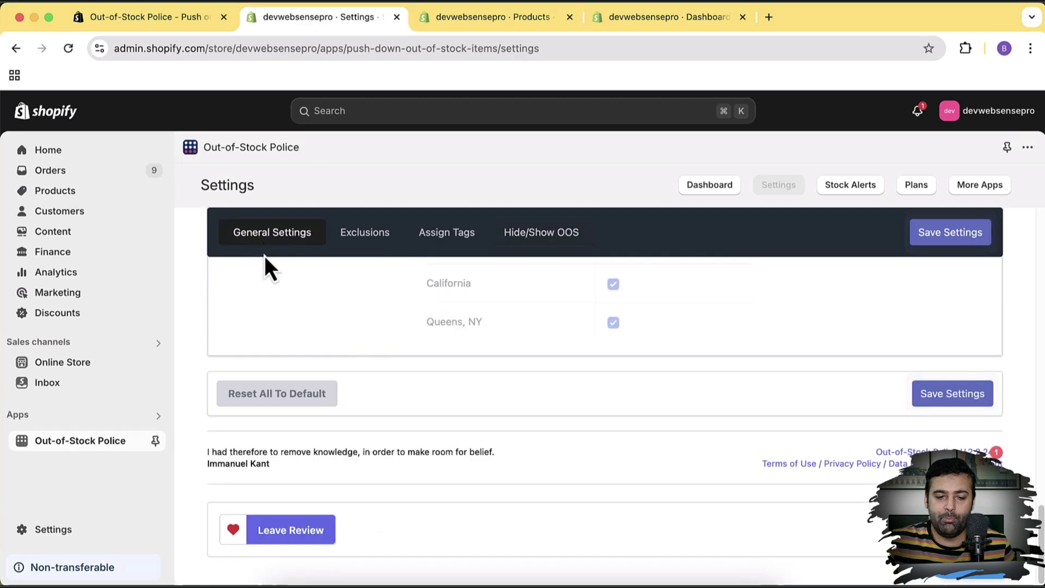
scroll(506, 429, up, 10)
scroll(506, 429, up, 5)
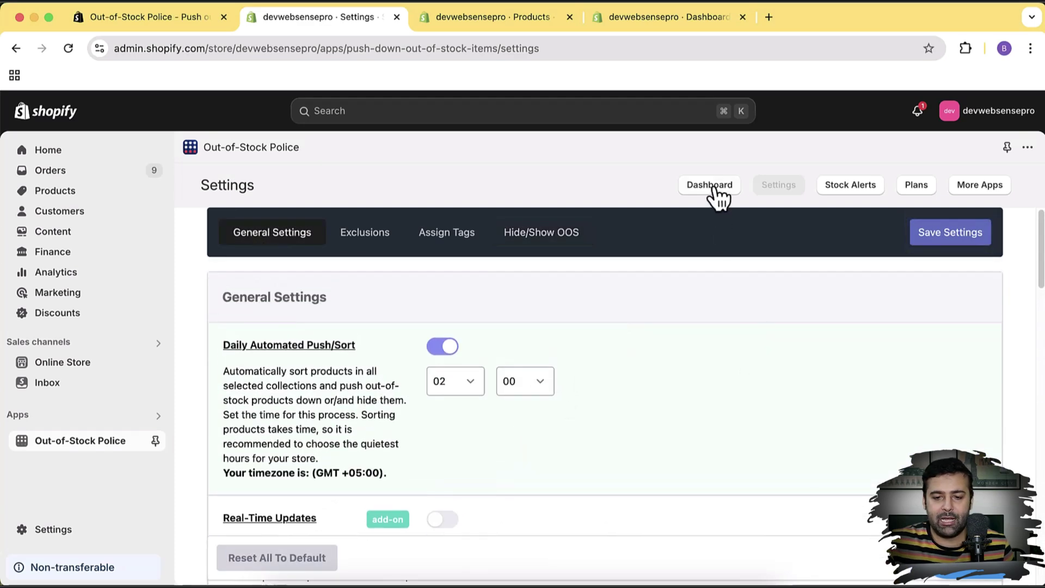
click(707, 16)
scroll(754, 321, down, 3)
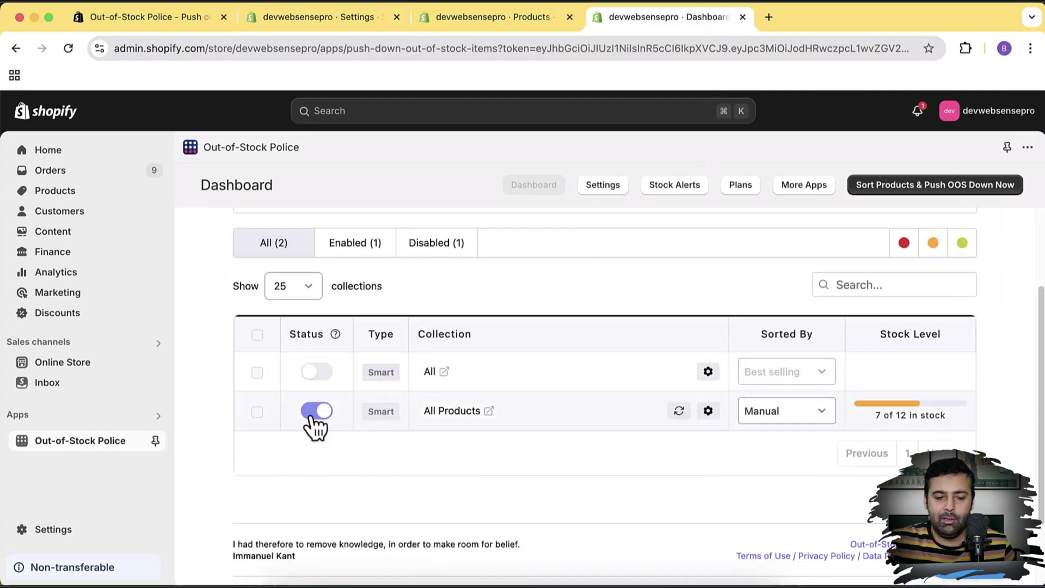
- Return to the hide/show settings and examine the Apply to Enabled Collections Only and Hide Empty Collections options
click(343, 28)
scroll(621, 427, down, 3)
scroll(664, 373, up, 3)
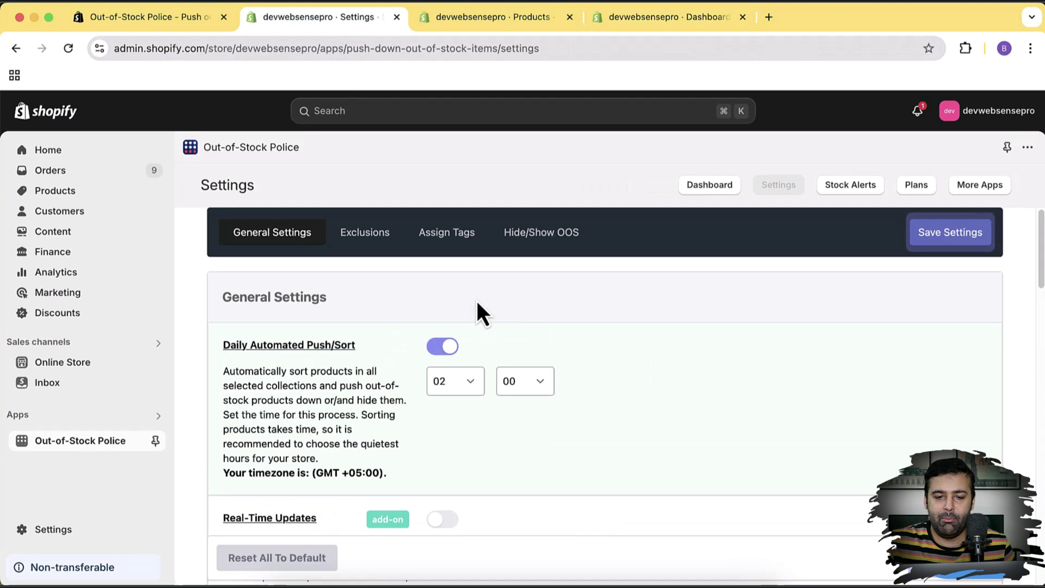
click(578, 225)
scroll(748, 371, down, 10)
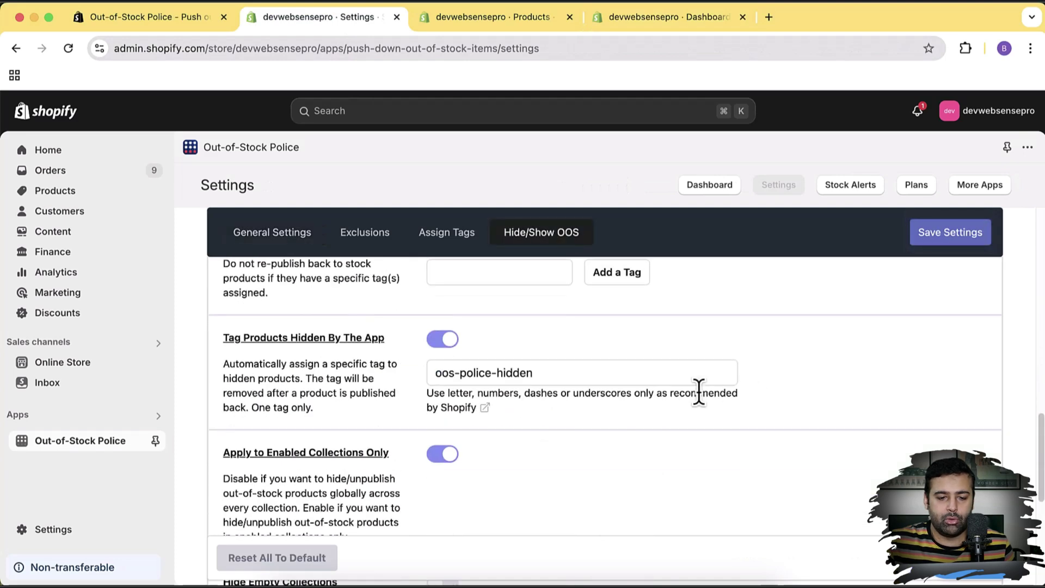
scroll(699, 392, down, 5)
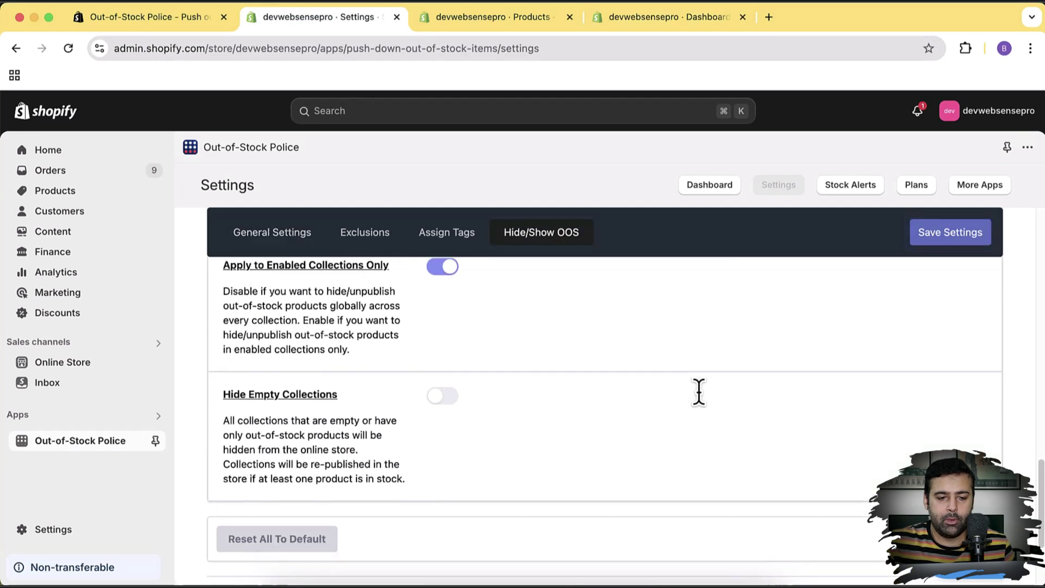
scroll(427, 396, up, 3)
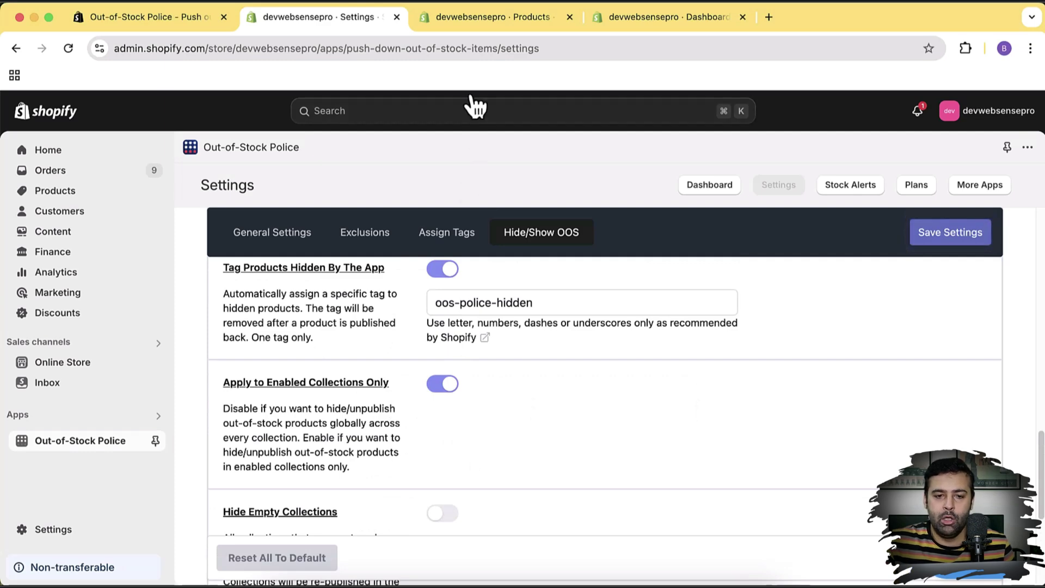
- Check the enabled collections on the app's dashboard and enable Hide Empty Collections in the hide/show settings
click(608, 19)
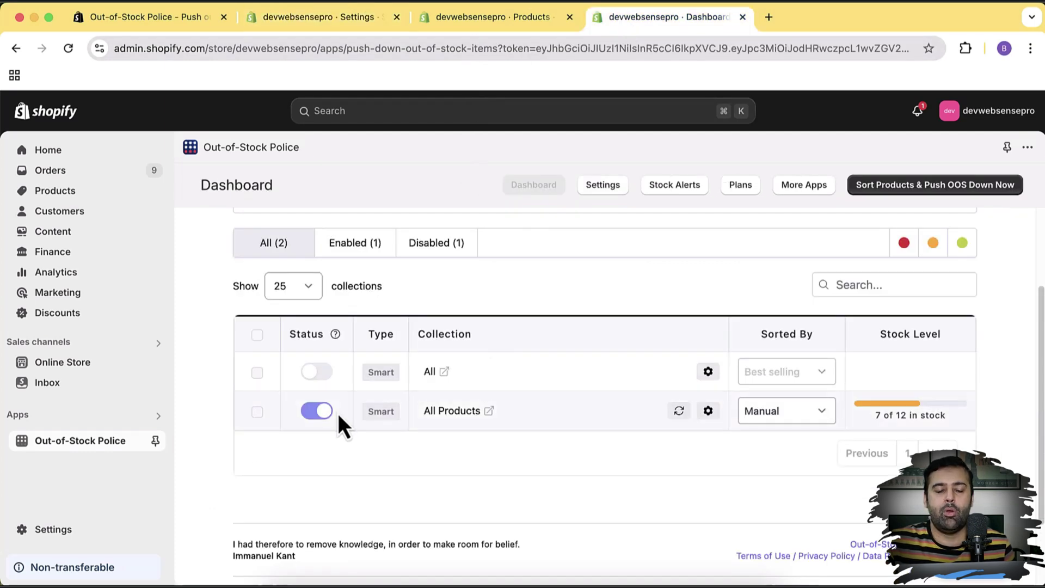
click(351, 22)
scroll(597, 430, down, 5)
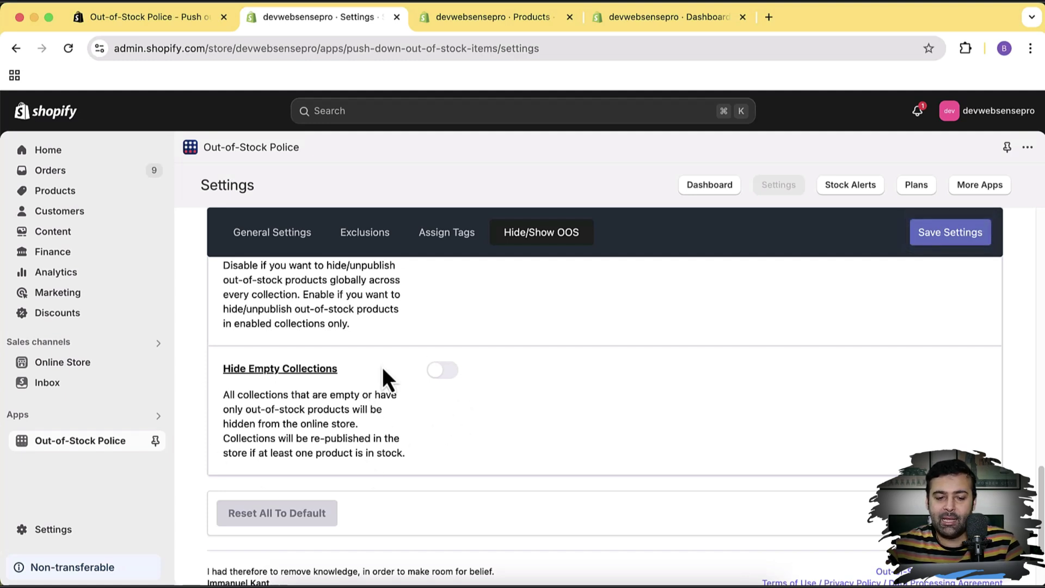
click(443, 372)
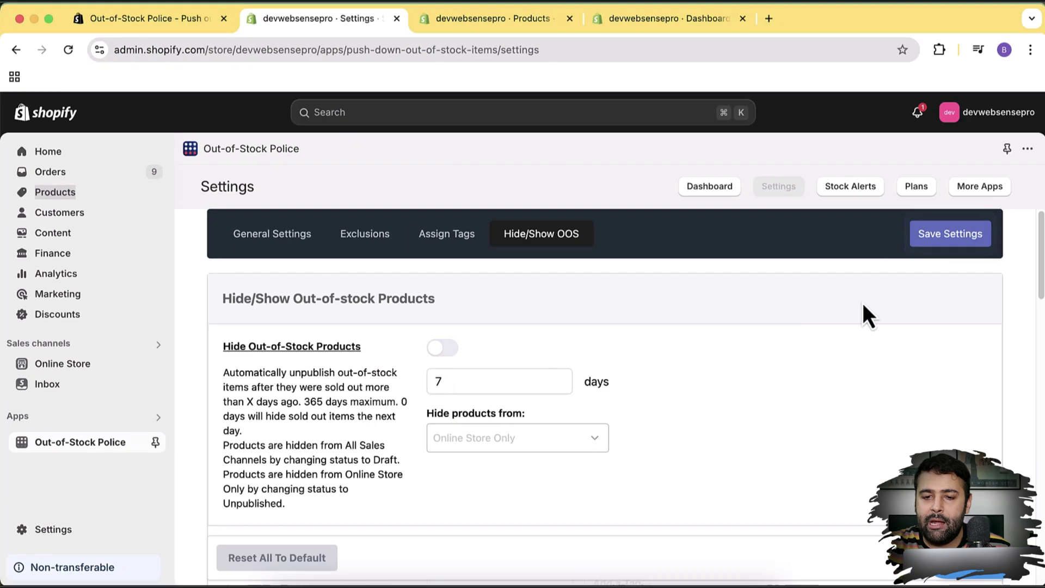
- Open the app's Stock Alerts page and examine the Stock Level Ranges setting
click(860, 192)
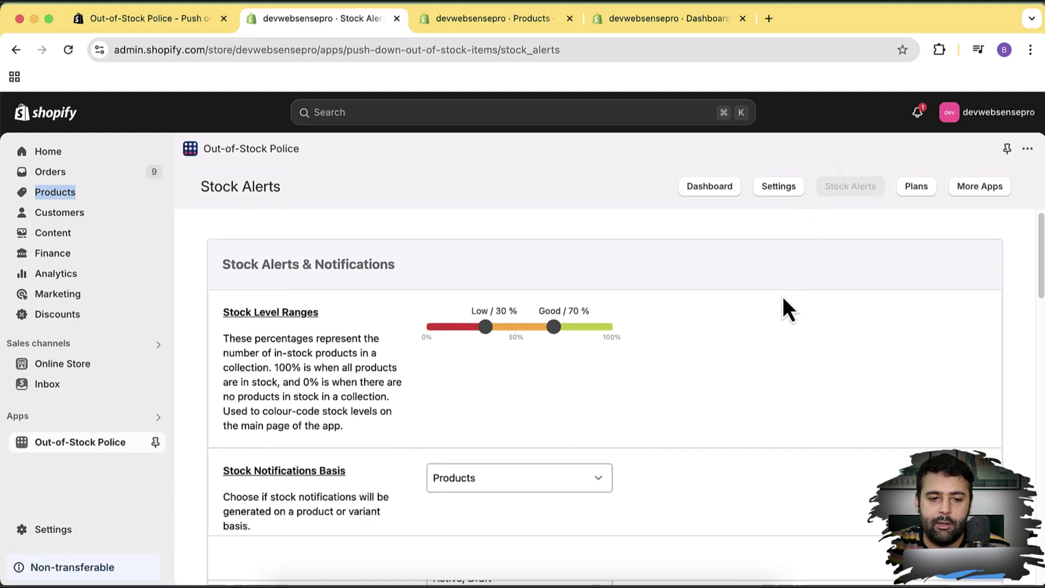
scroll(782, 296, down, 2)
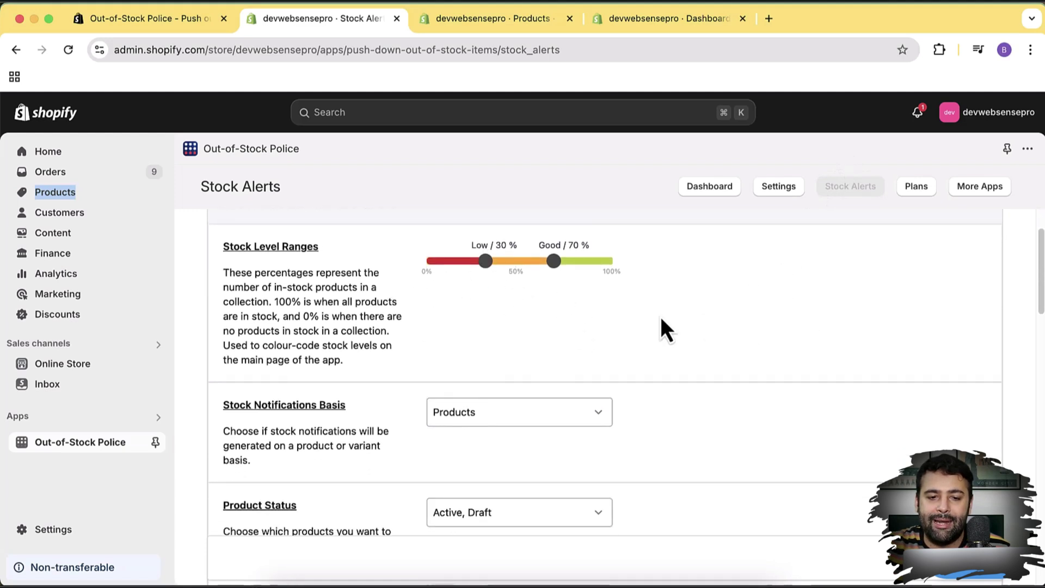
scroll(669, 333, up, 2)
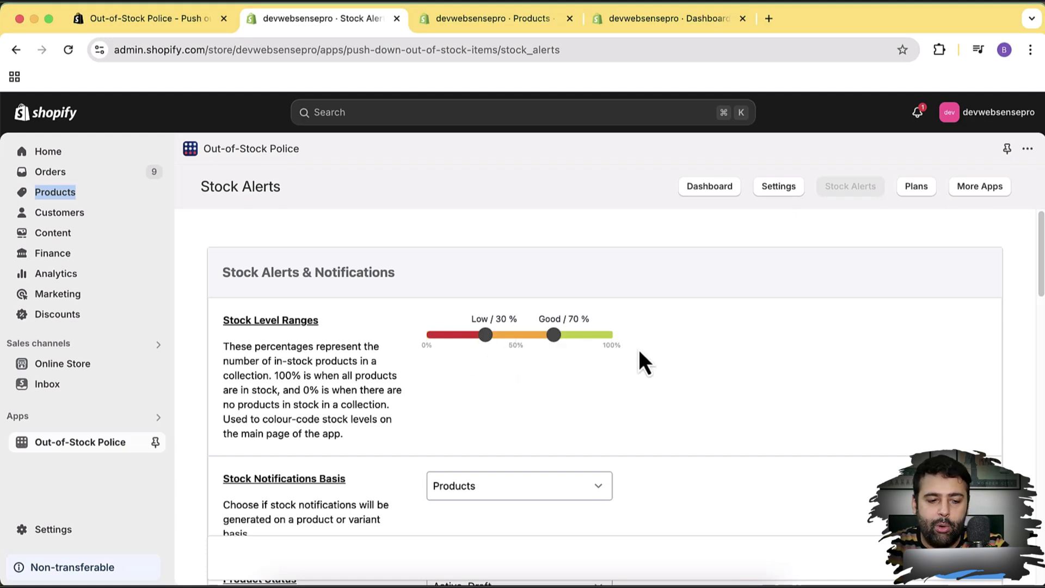
scroll(639, 350, down, 3)
scroll(667, 305, up, 3)
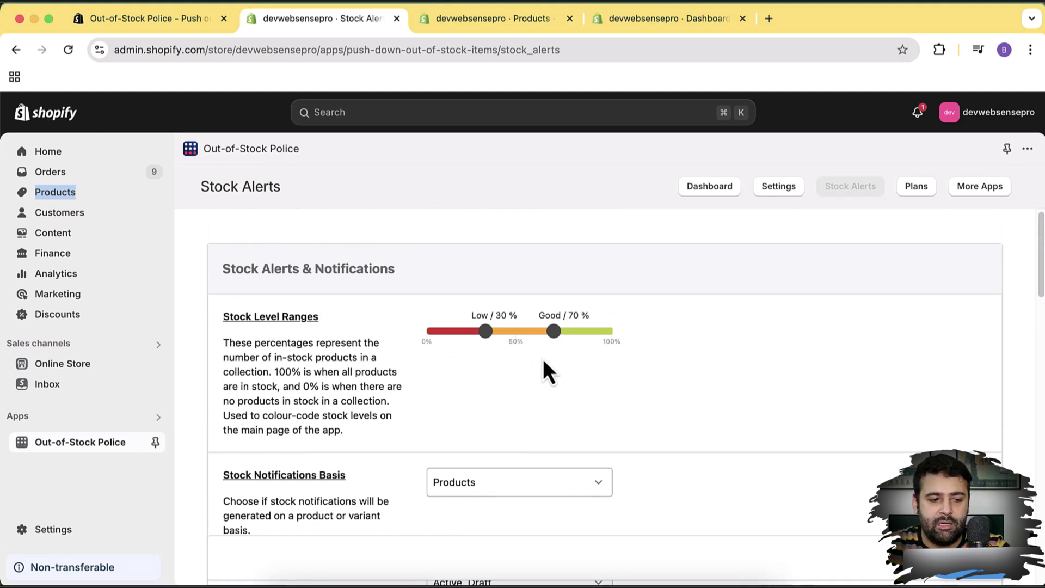
- Sort the products of the All Products collection from the app's dashboard to generate its stock level statistics
click(490, 27)
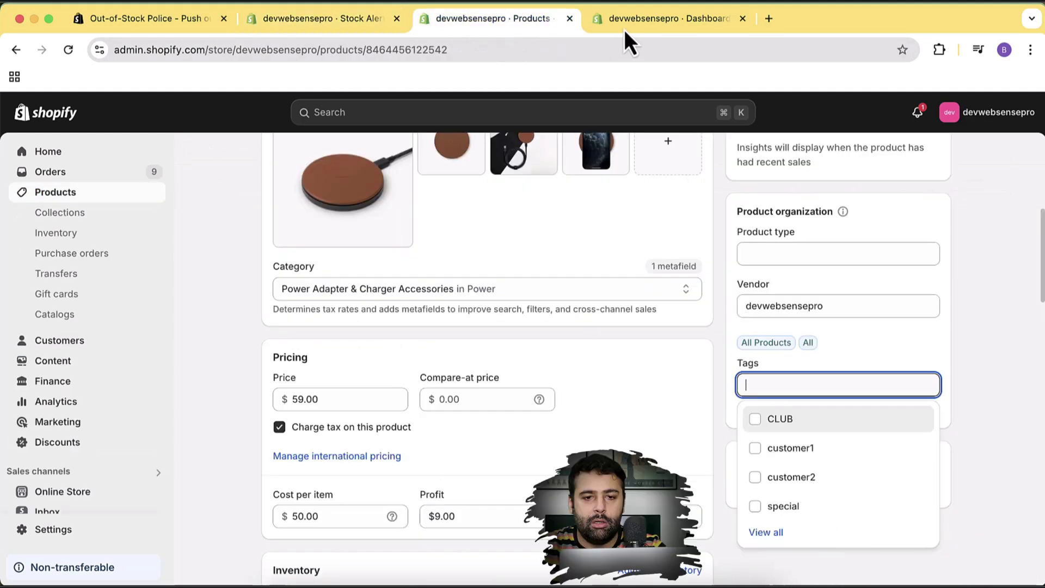
drag(639, 27, 516, 28)
scroll(914, 381, down, 1)
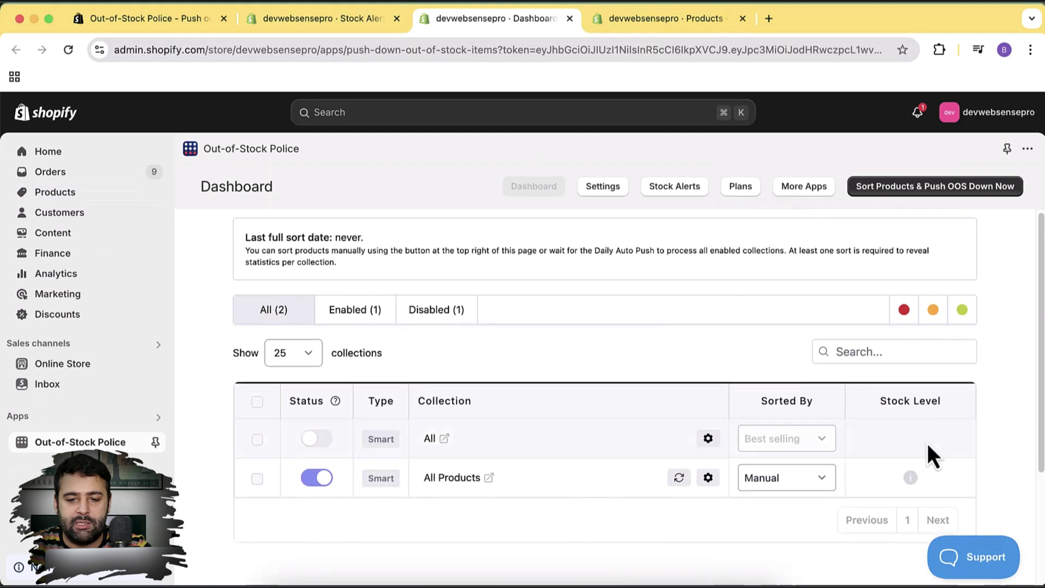
mouse_move(911, 479)
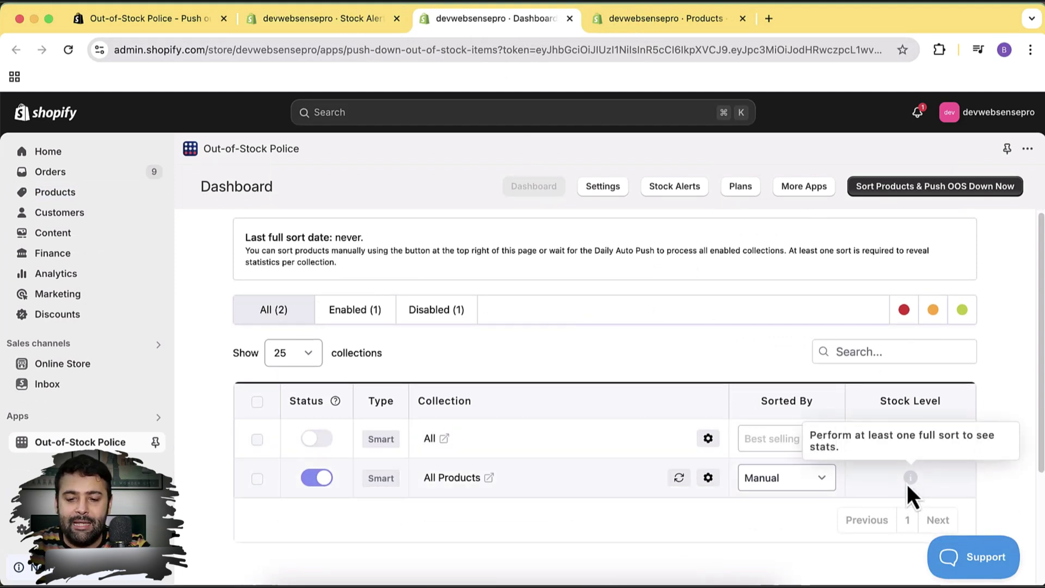
click(679, 479)
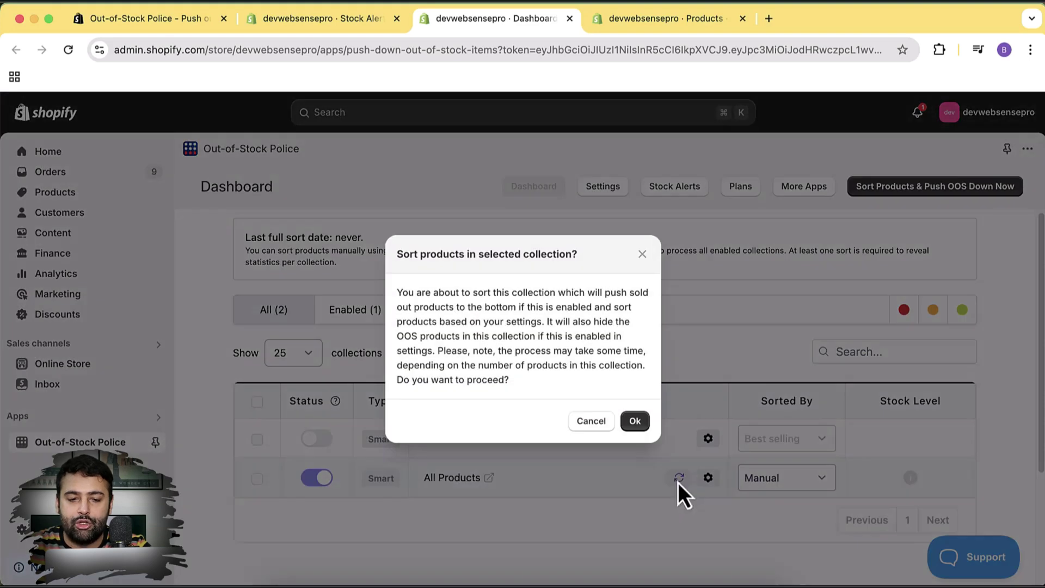
click(632, 422)
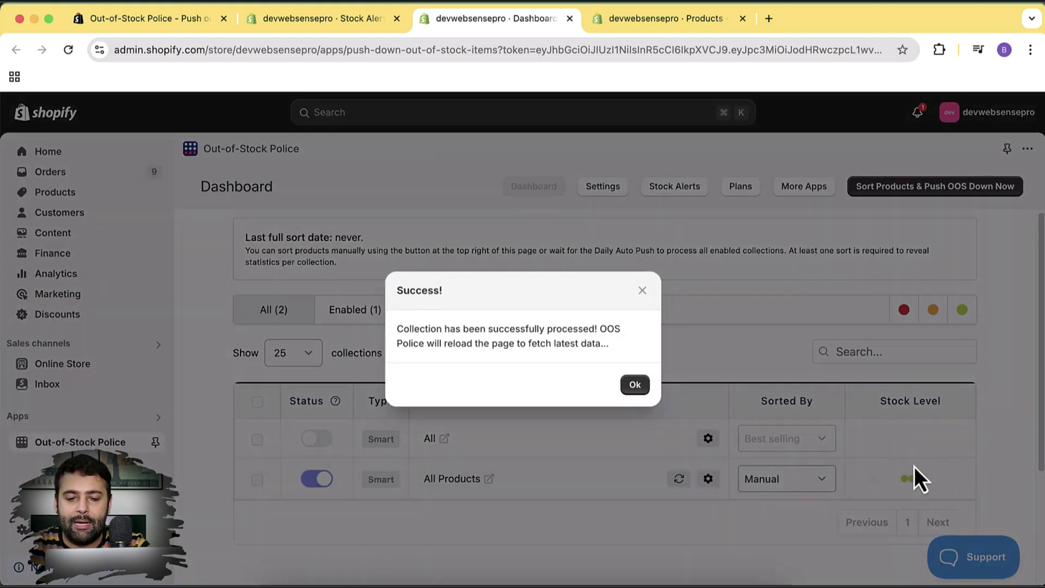
click(634, 385)
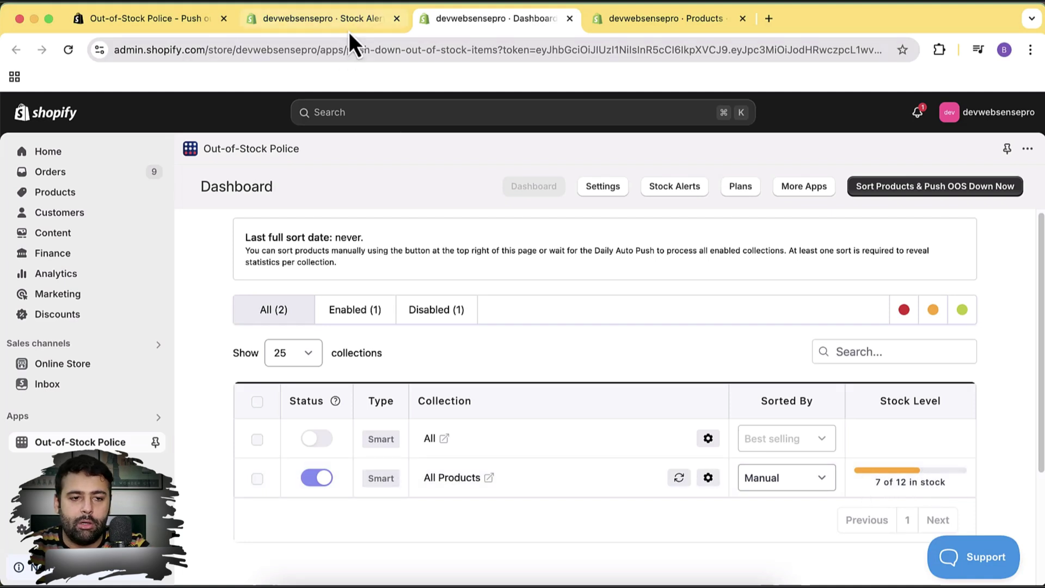
- Return to Stock Alerts and inspect the Stock Level Ranges and the choices for Stock Notifications Basis
click(332, 19)
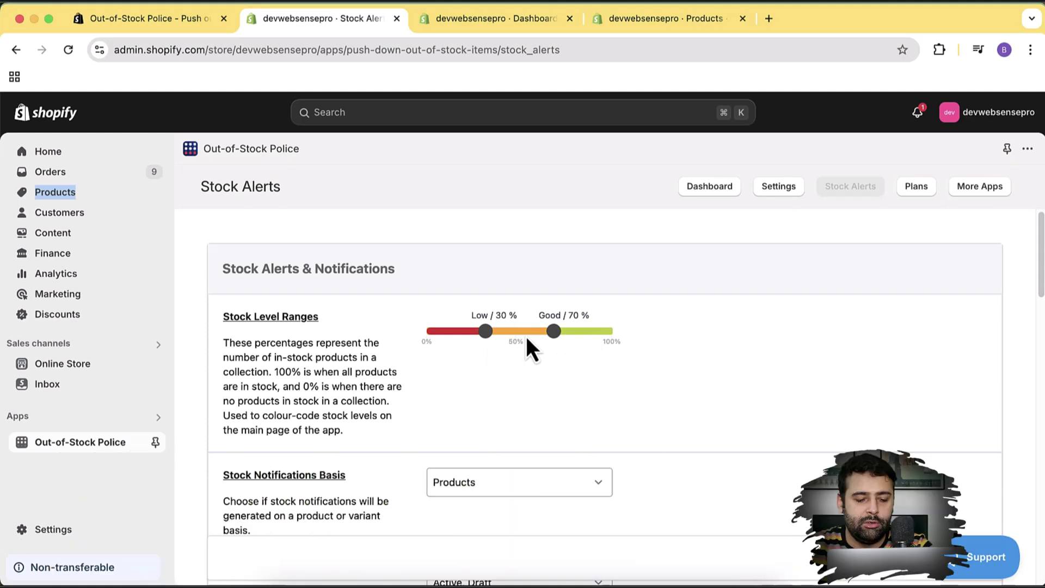
scroll(737, 307, down, 5)
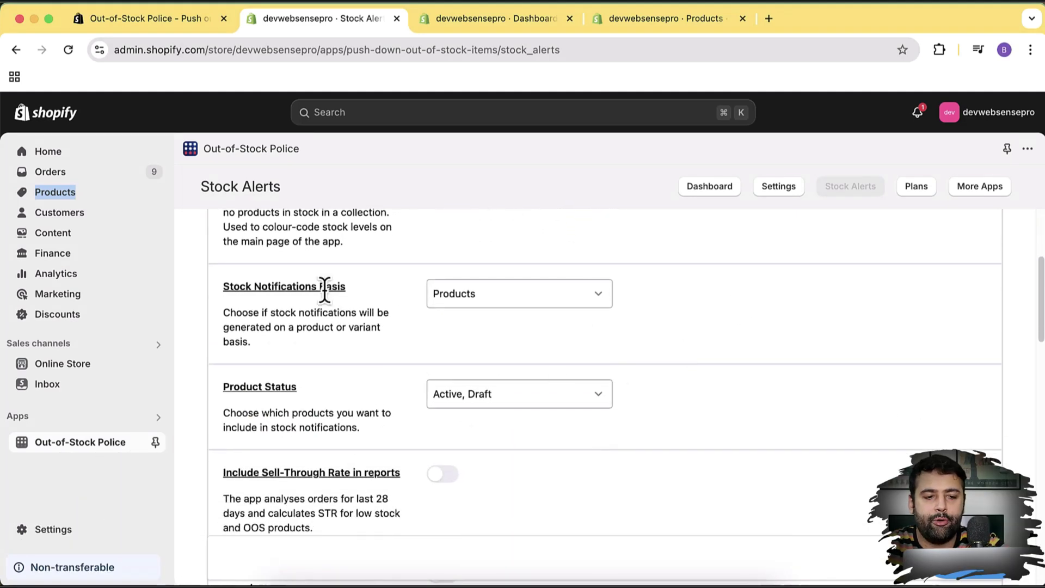
click(578, 303)
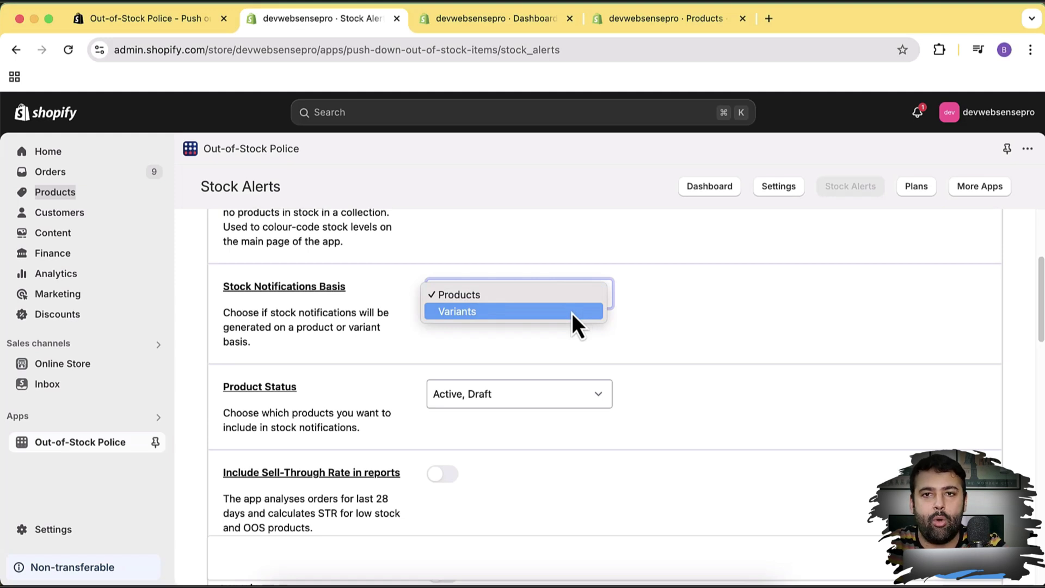
click(736, 328)
scroll(660, 319, down, 1)
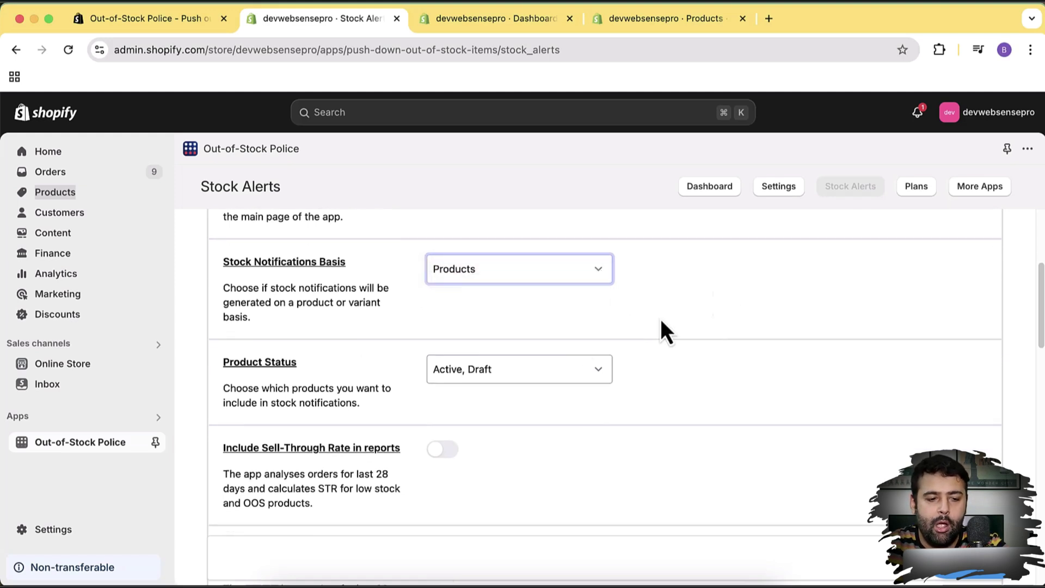
- Inspect which product statuses can be included in stock notifications
click(289, 394)
scroll(411, 376, down, 1)
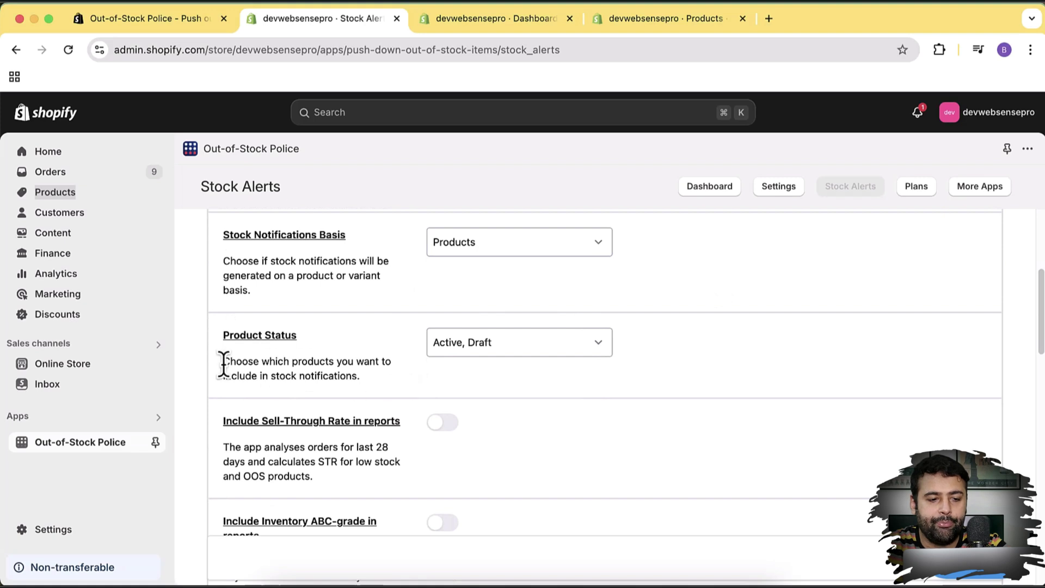
click(577, 348)
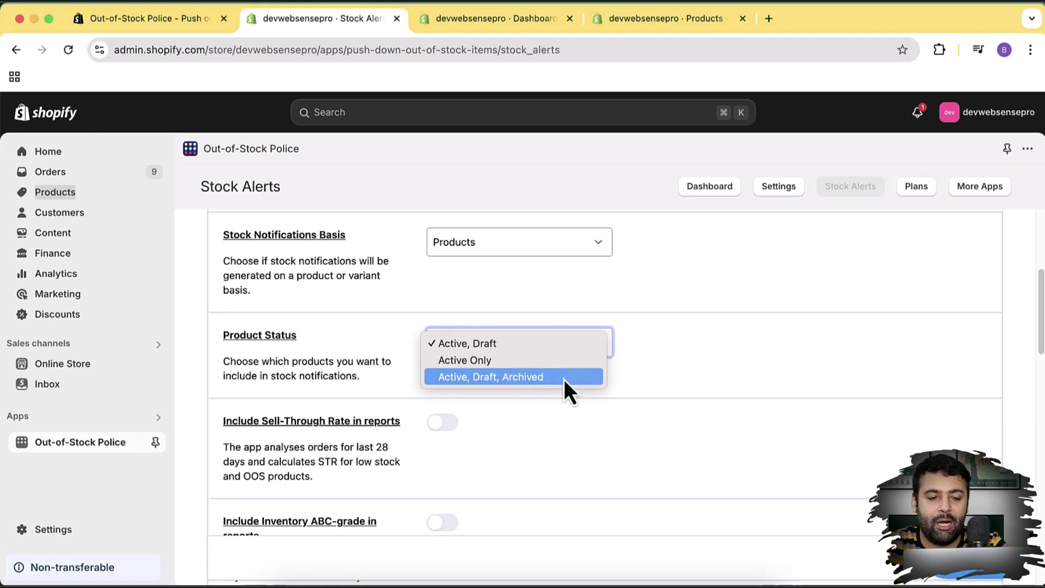
click(684, 343)
scroll(687, 307, down, 2)
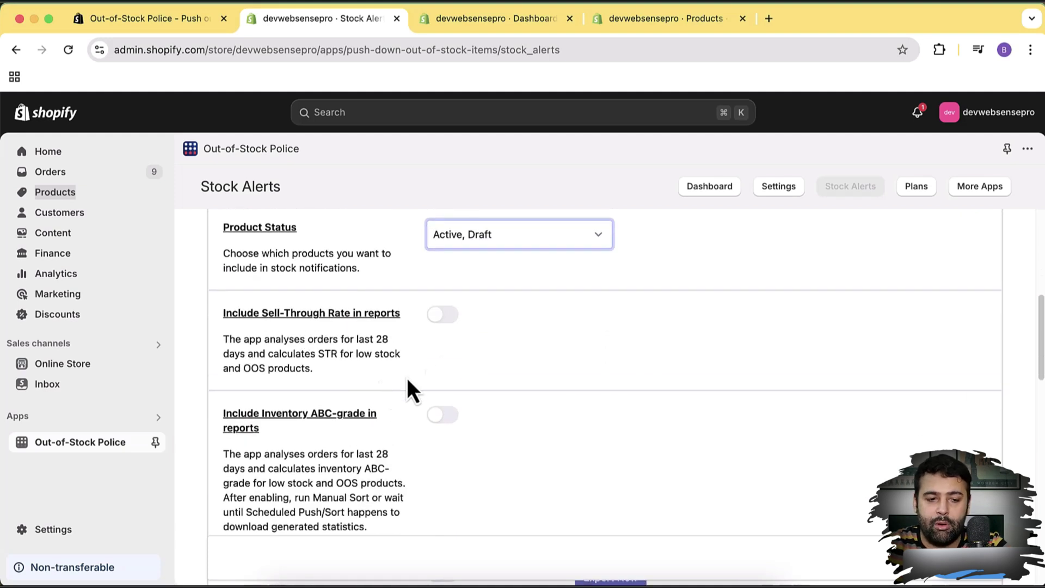
- Switch on Include Sell-Through Rate in reports, review its description, and switch it back off
click(442, 316)
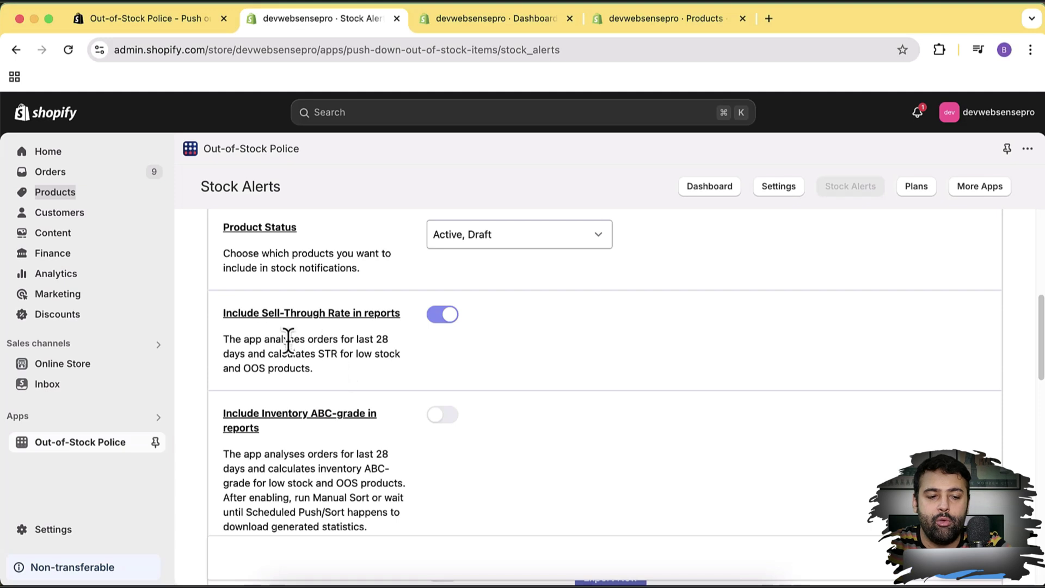
drag(262, 312, 350, 314)
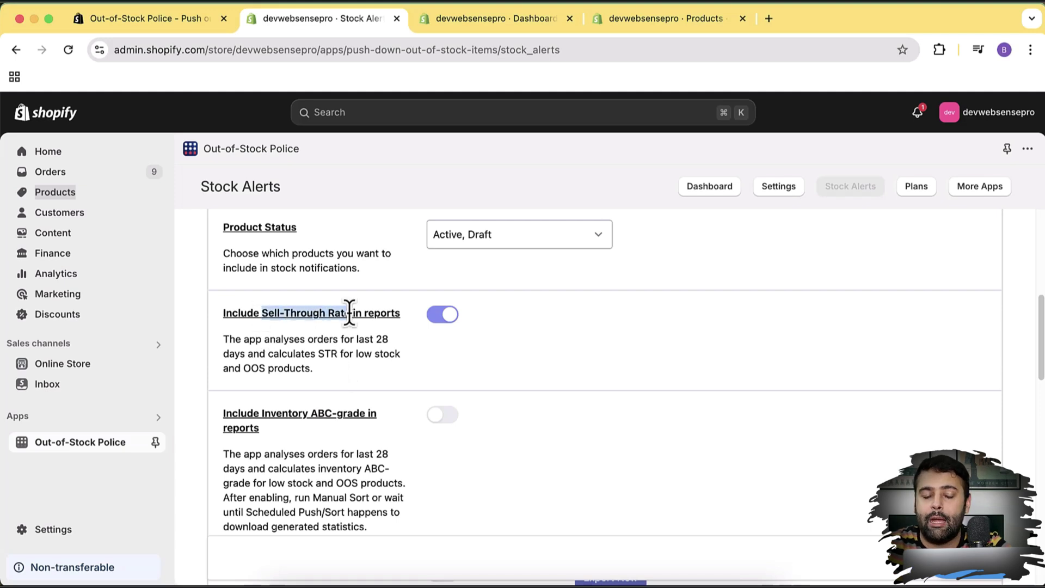
click(508, 371)
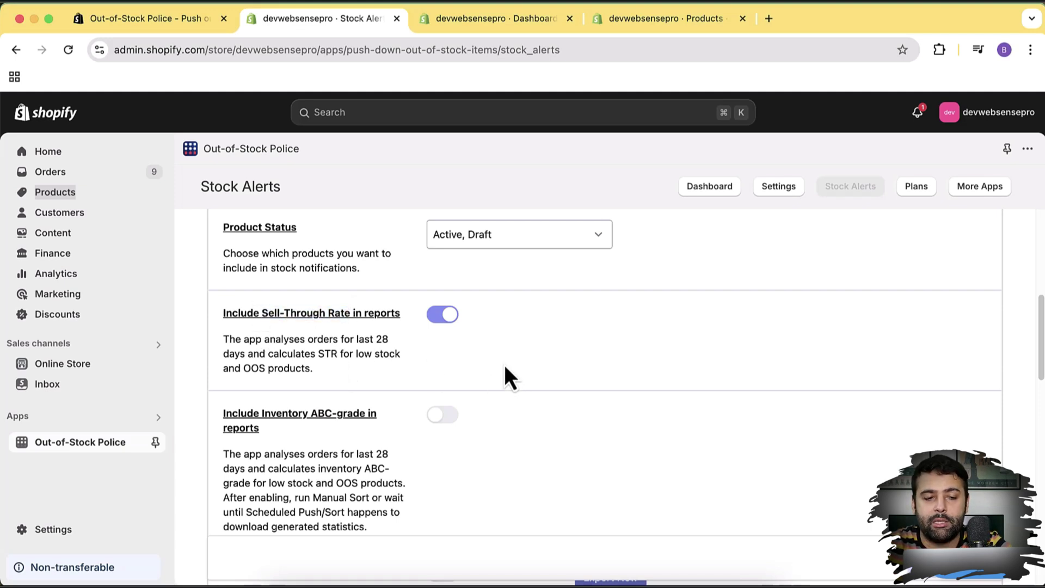
scroll(550, 302, down, 4)
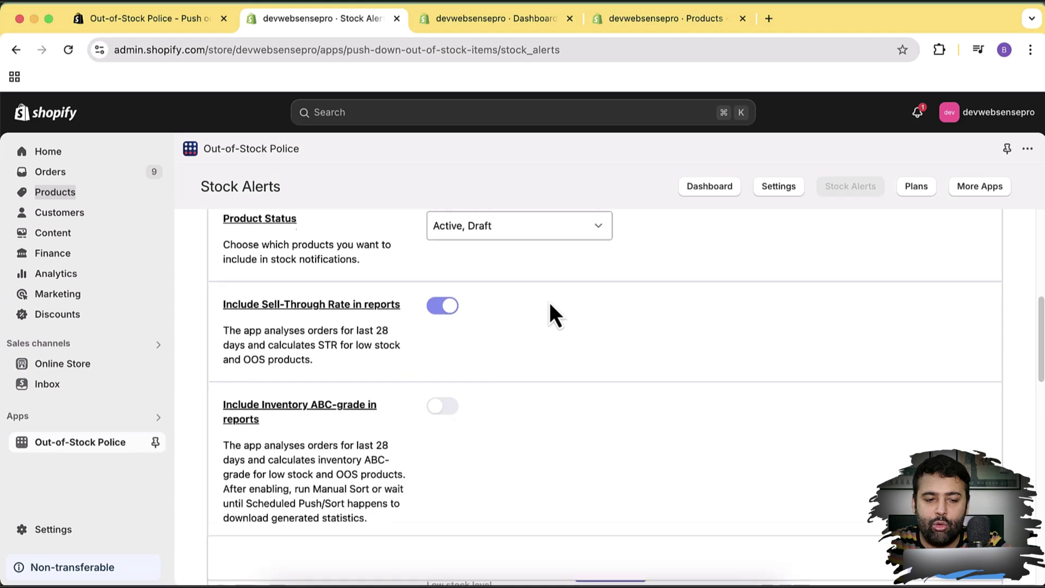
scroll(394, 310, up, 3)
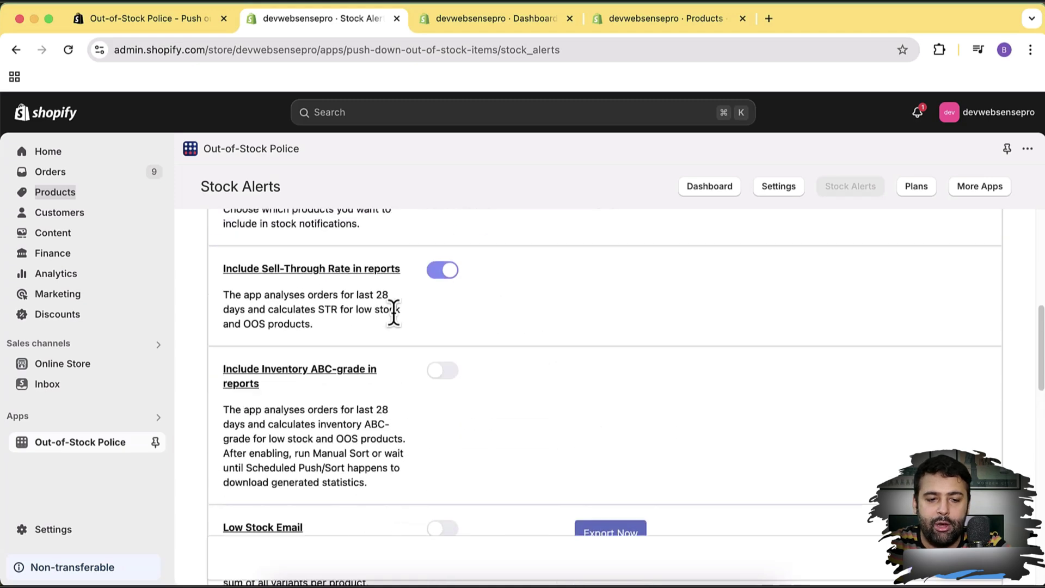
click(439, 272)
- Examine the Inventory ABC-grade option and the low-stock and out-of-stock email alerts with their export options
scroll(553, 318, down, 1)
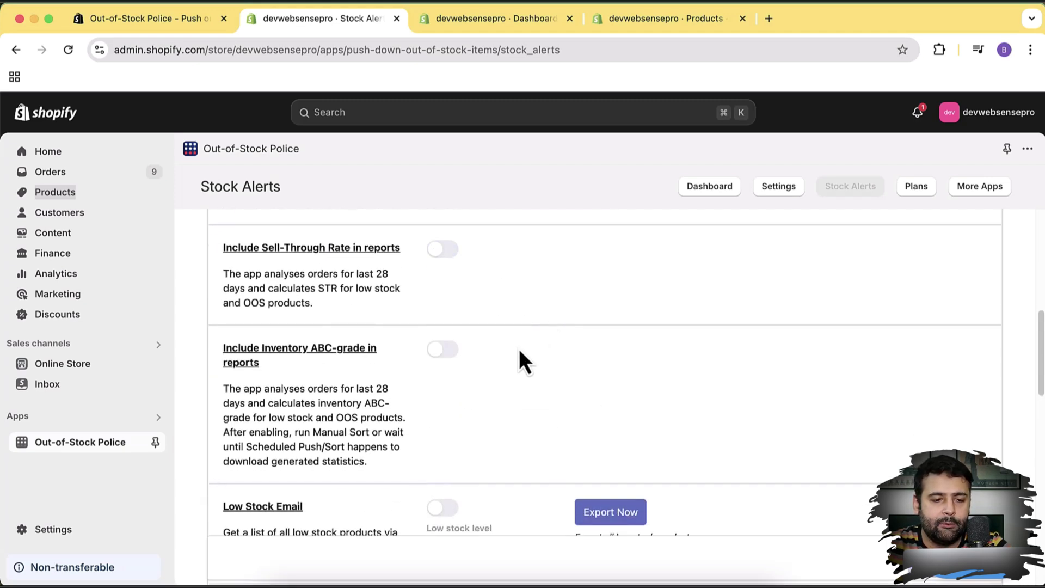
scroll(519, 353, down, 5)
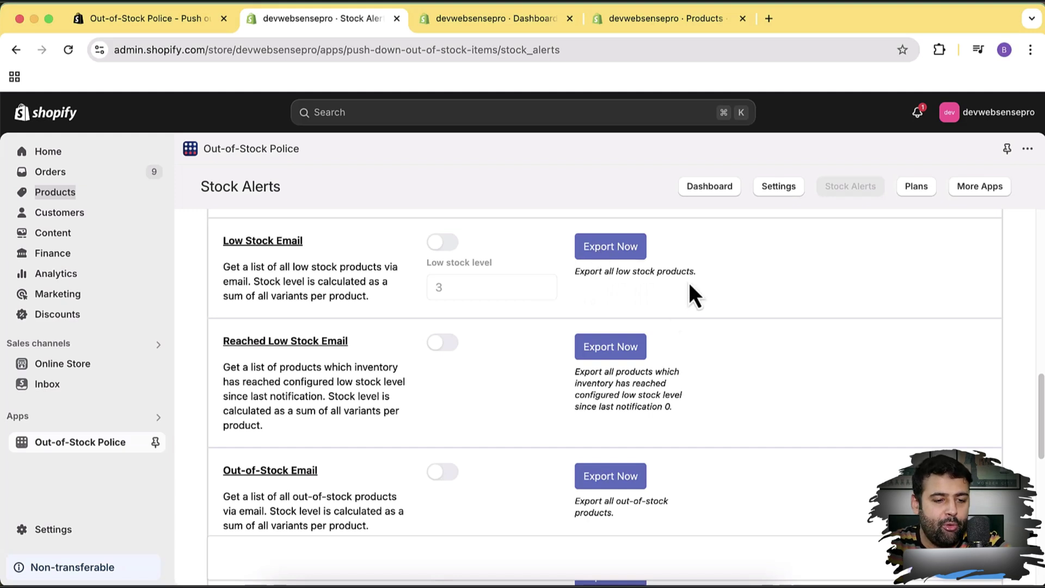
scroll(688, 284, down, 3)
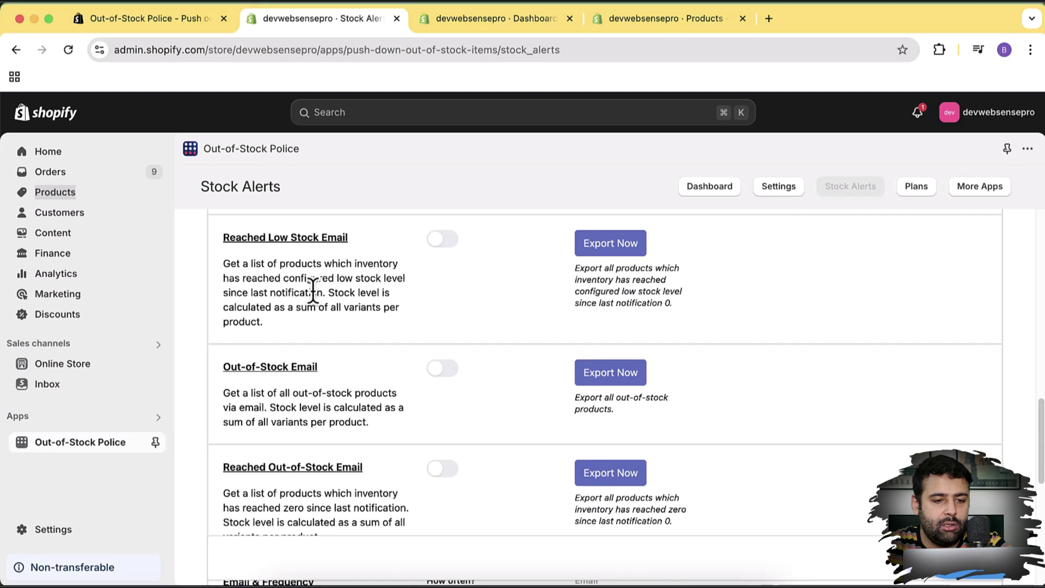
scroll(462, 294, down, 4)
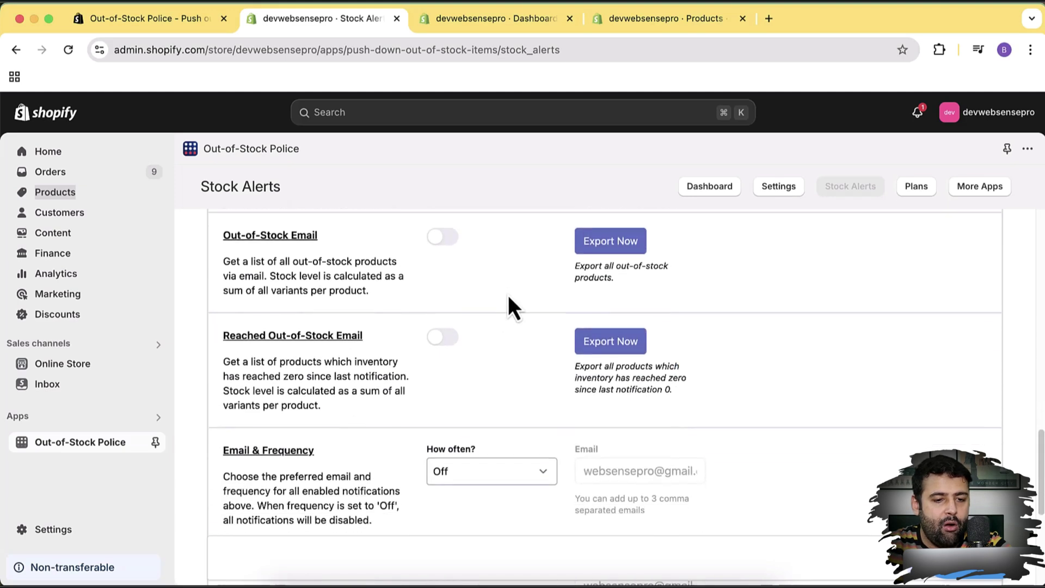
scroll(508, 295, up, 1)
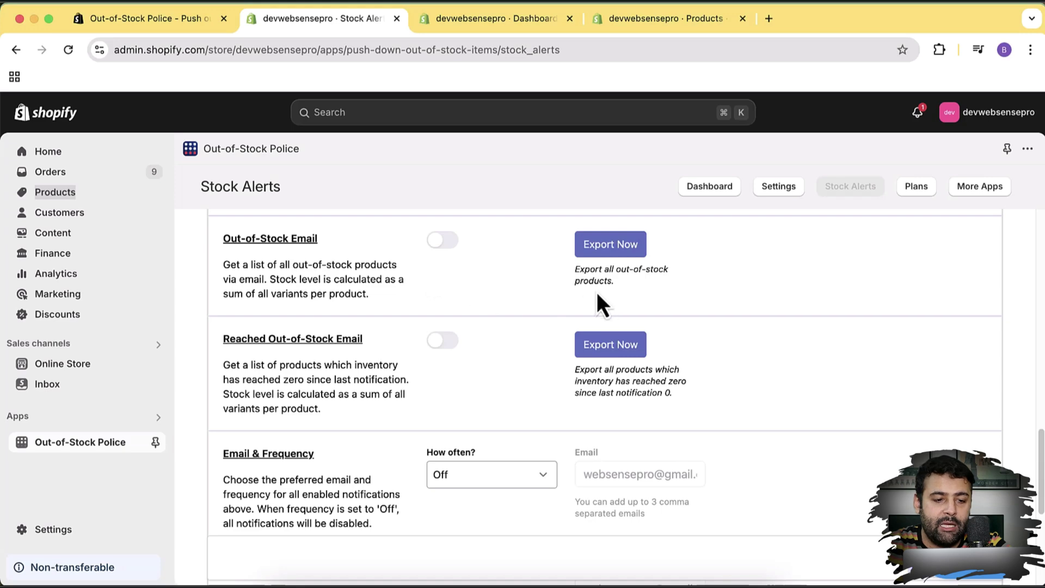
scroll(539, 267, down, 2)
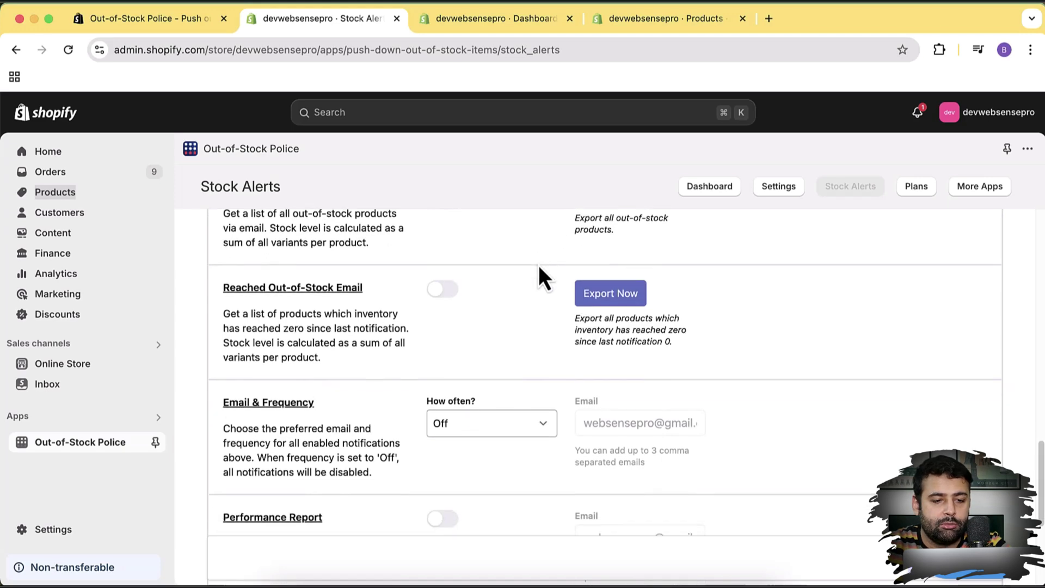
- Inspect the available sending frequencies for the stock notification emails
scroll(539, 269, down, 5)
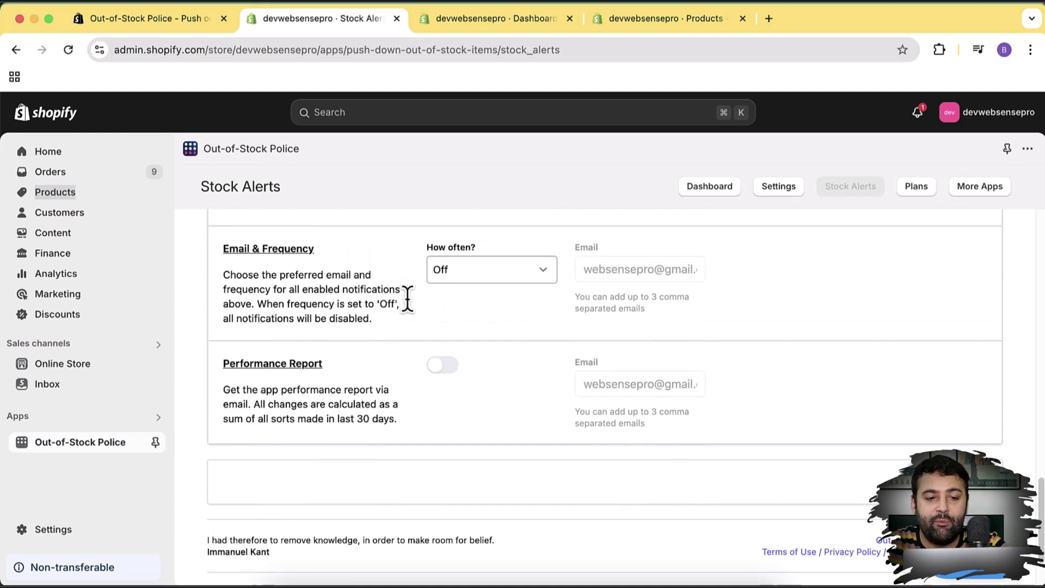
click(539, 279)
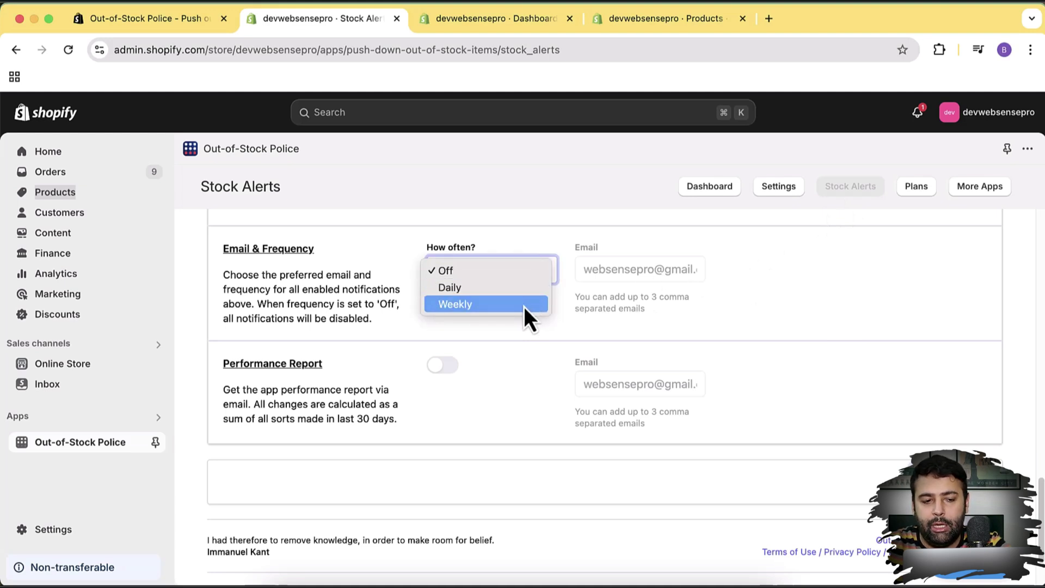
click(710, 315)
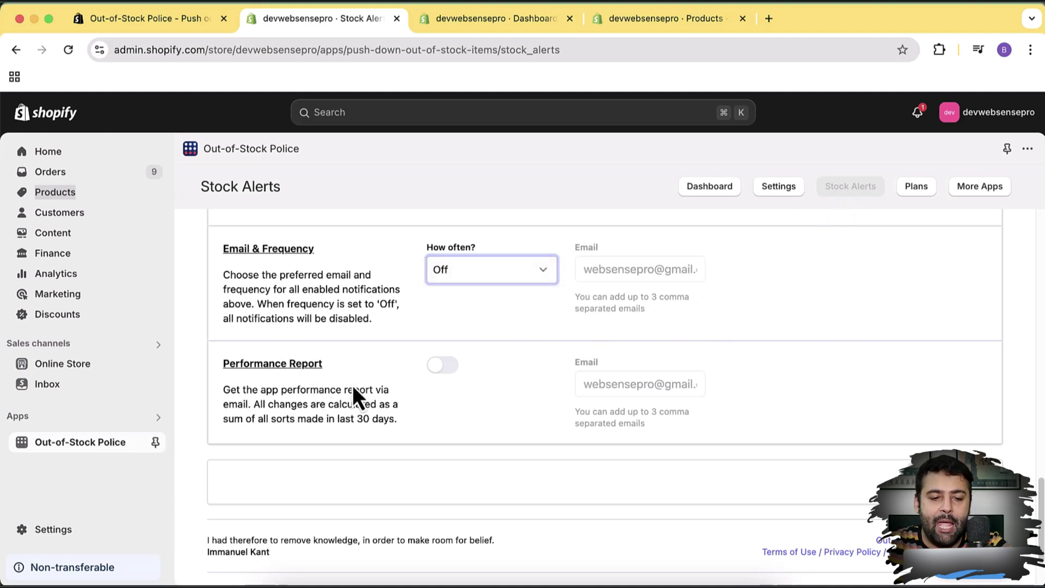
- Review the Performance Report email option, switching it on and back off
scroll(354, 384, down, 1)
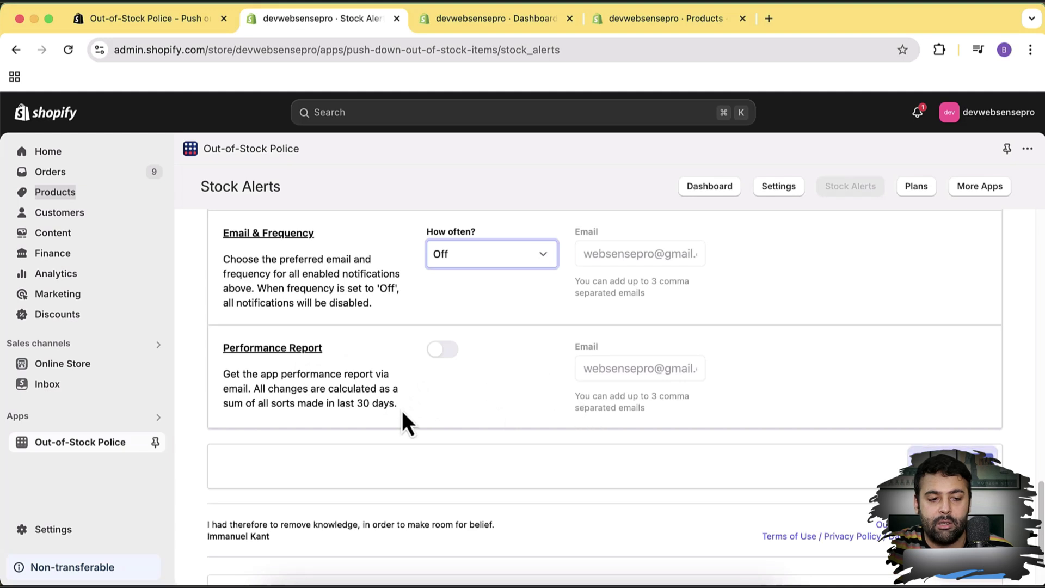
scroll(618, 381, down, 2)
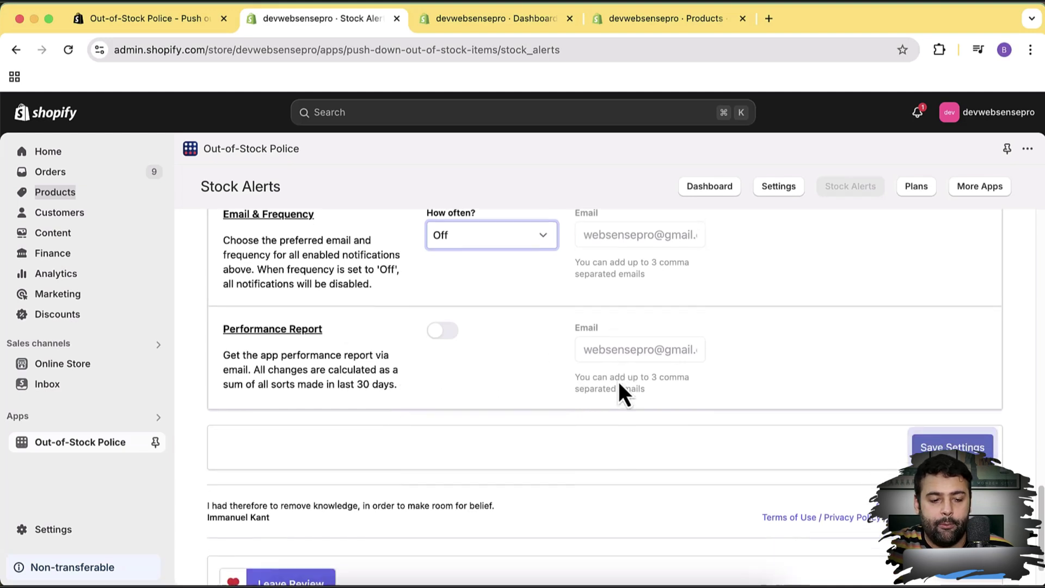
scroll(559, 369, up, 3)
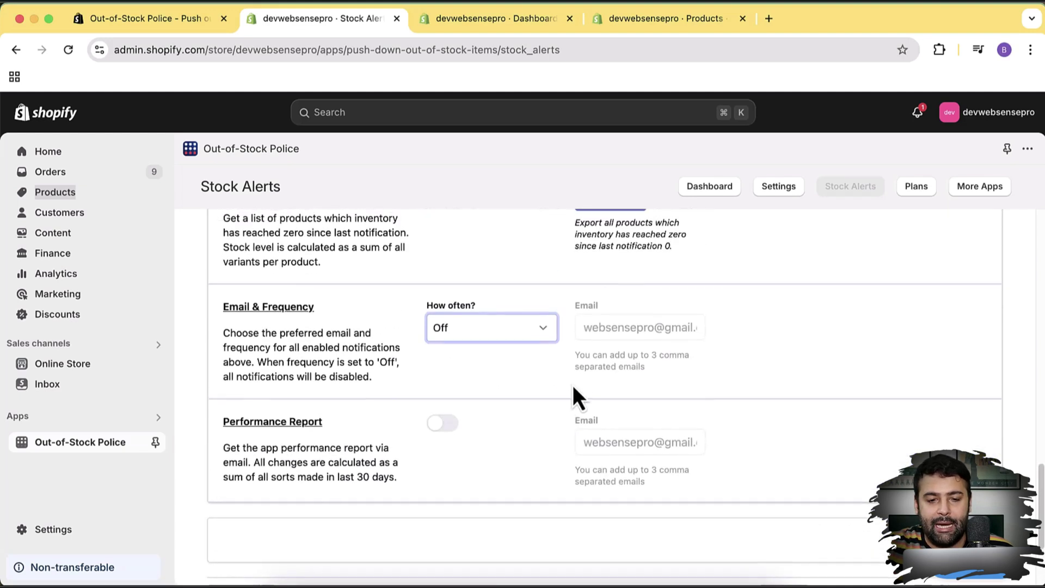
click(439, 425)
click(438, 424)
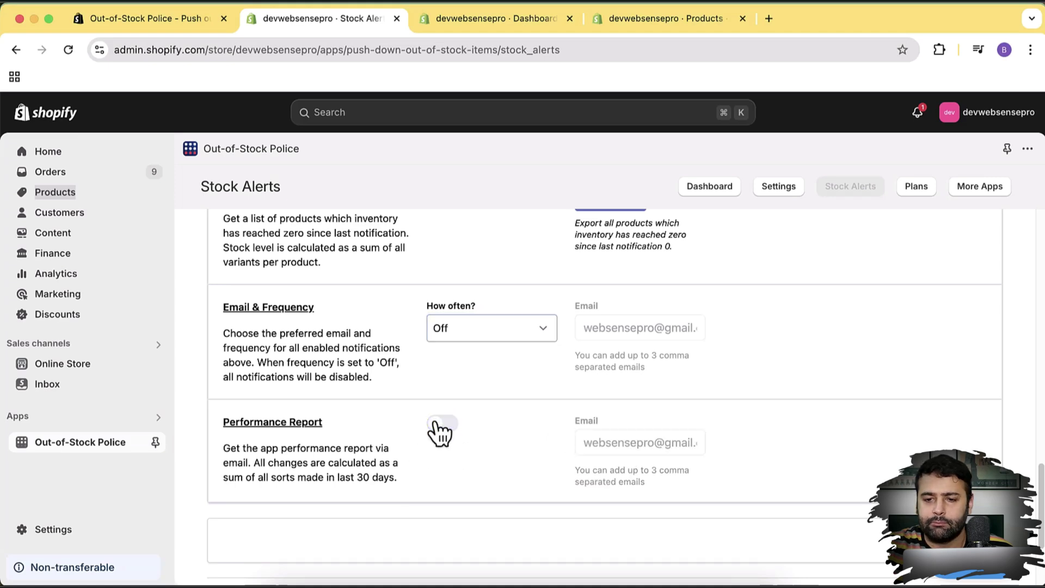